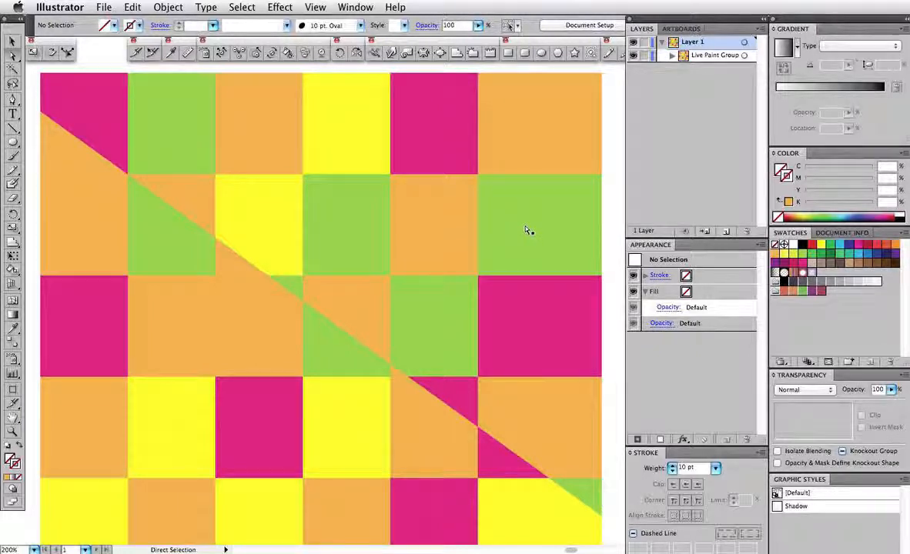
Step: Examine the Live Paint artwork in outline view, selecting the fifth vertical line, the outer rectangle and the second inner horizontal line
left_click(477, 221)
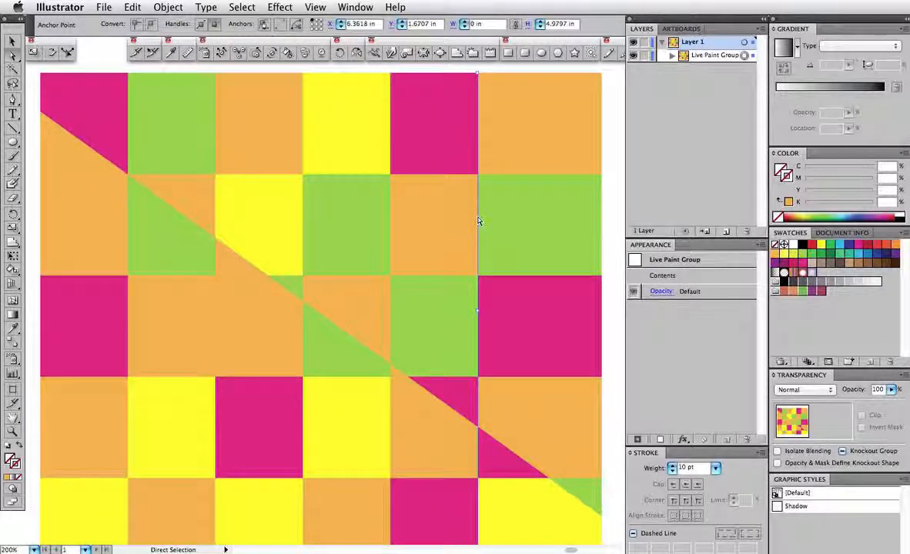
key("v")
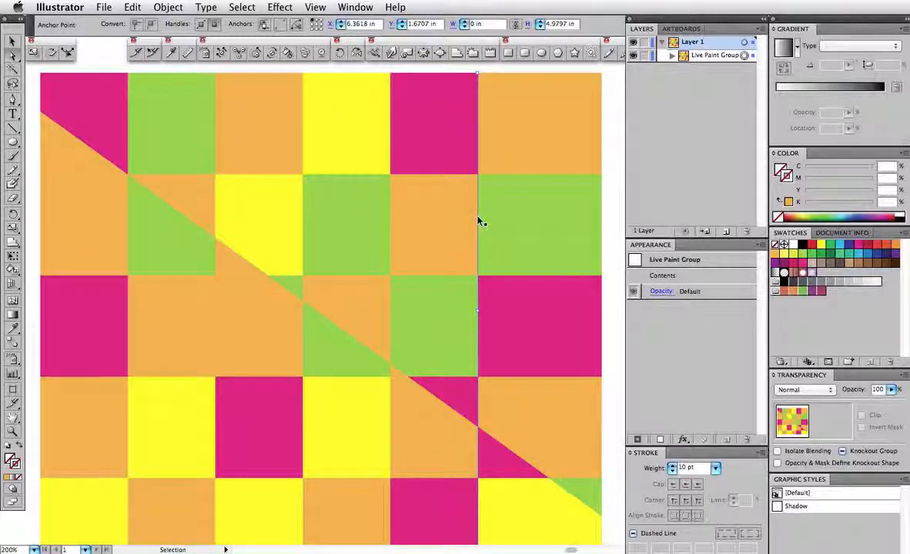
key("ctrl+y")
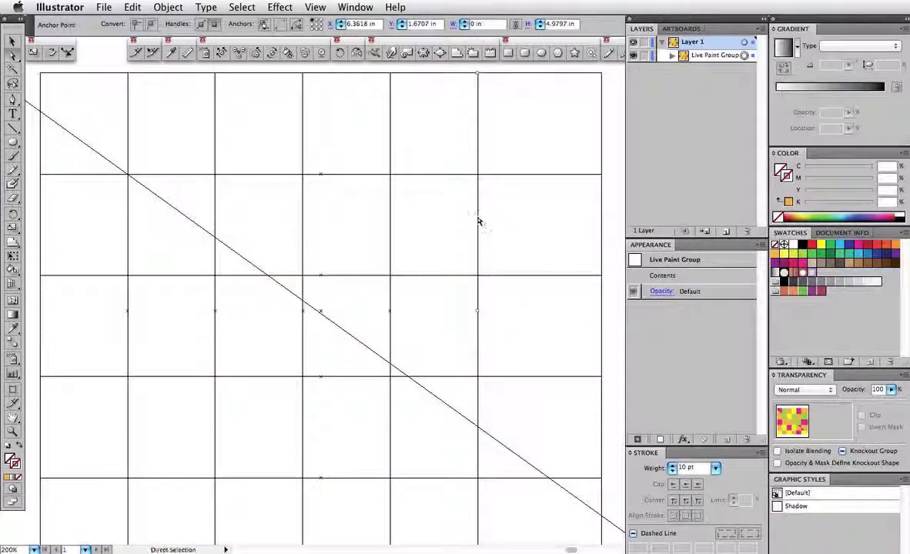
left_click(477, 140)
left_click(478, 140)
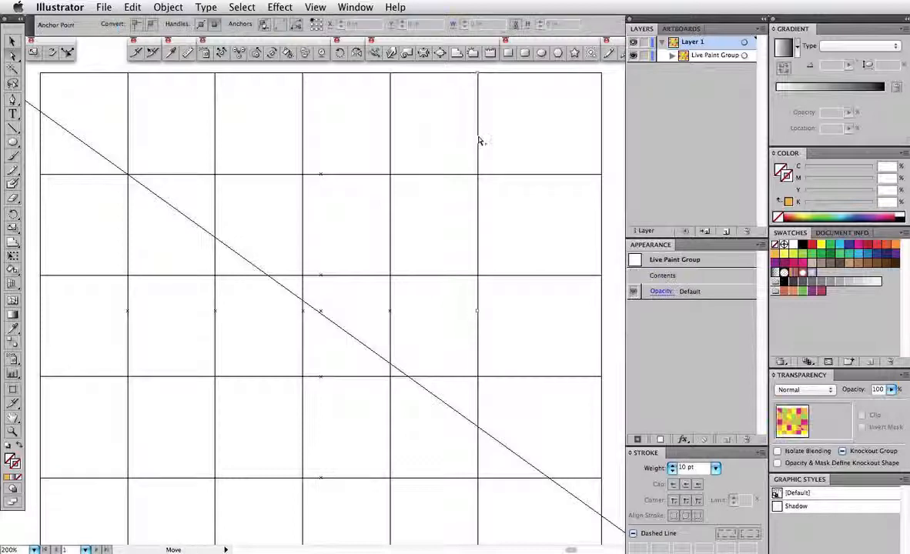
left_click(534, 76)
left_click(537, 77)
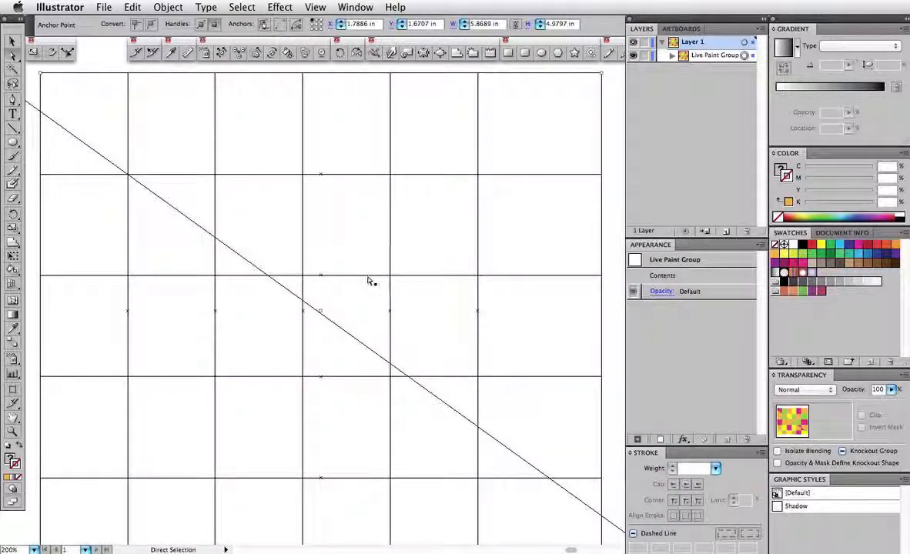
left_click(369, 276)
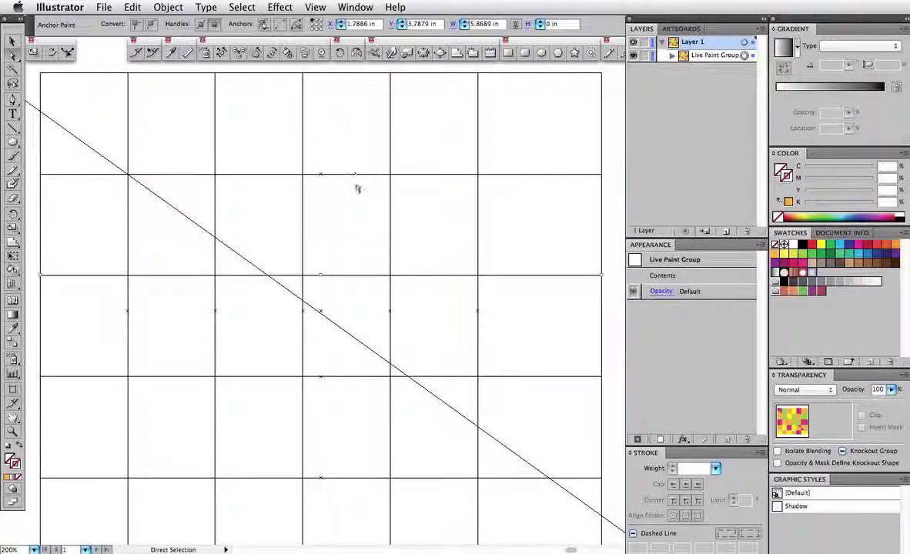
Step: List the Live Paint group's paths in the layer structure, select the diagonal line and return to the full-color preview
left_click(672, 56)
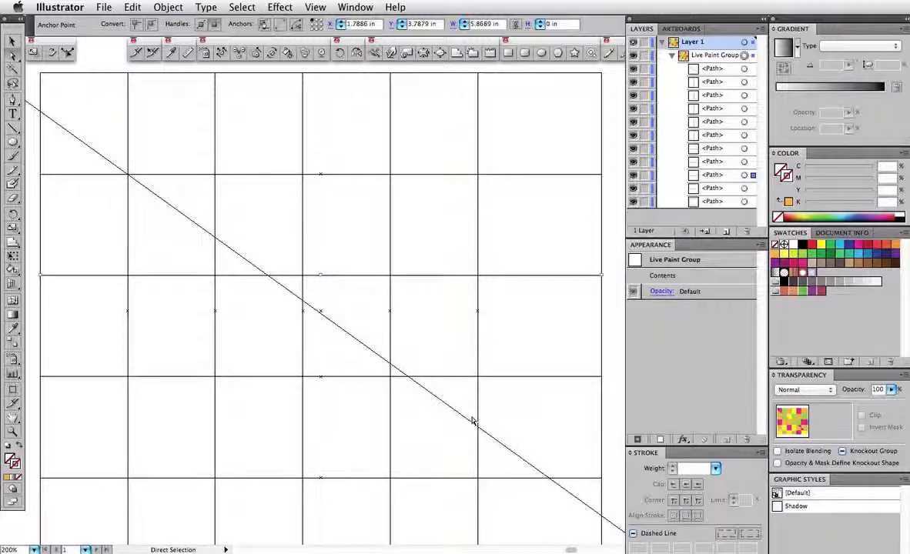
left_click(335, 327)
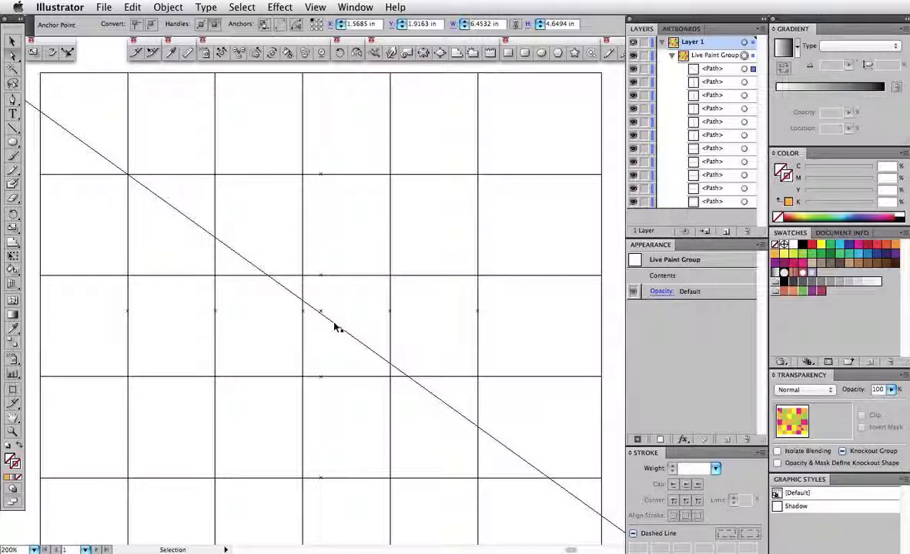
key("ctrl+y")
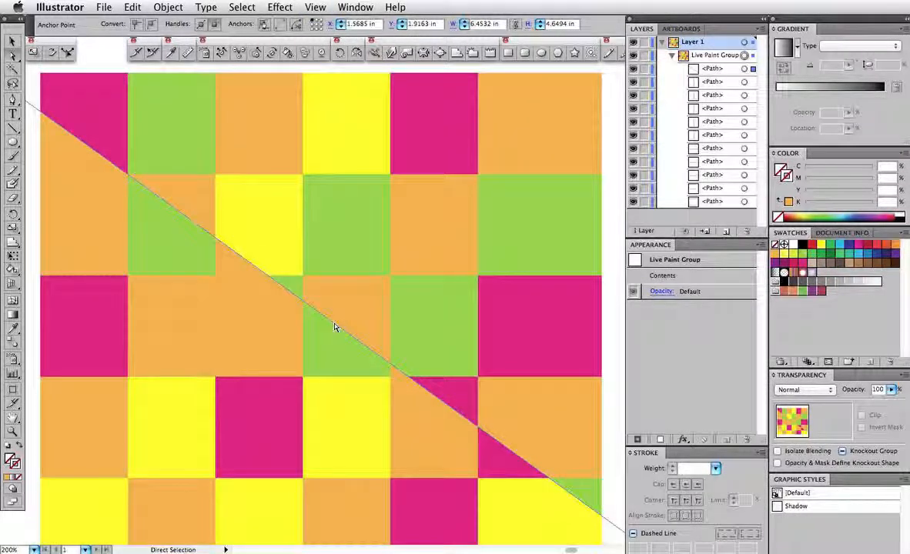
Step: Move the fourth vertical grid line sideways to about X 5.11 in, across to about 5.86 in, and back again
left_click(392, 214)
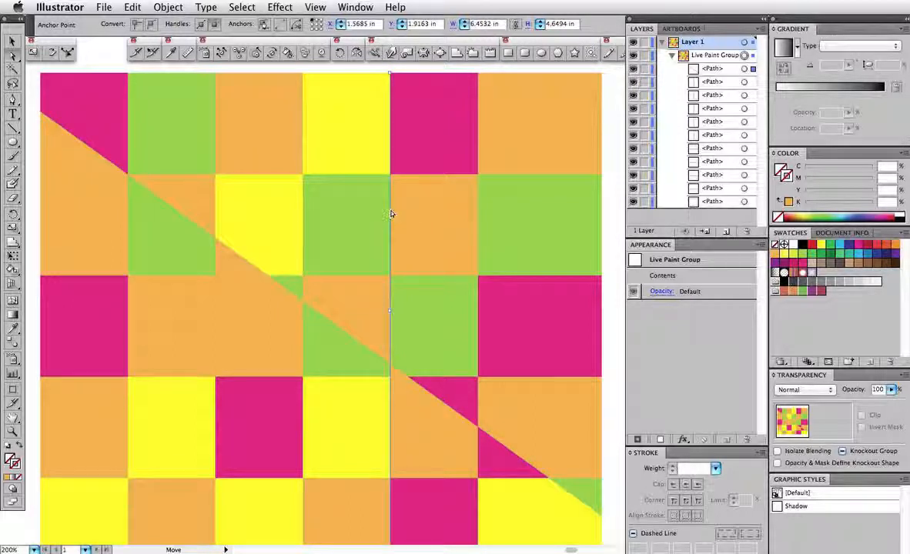
left_click_drag(390, 214, 359, 211)
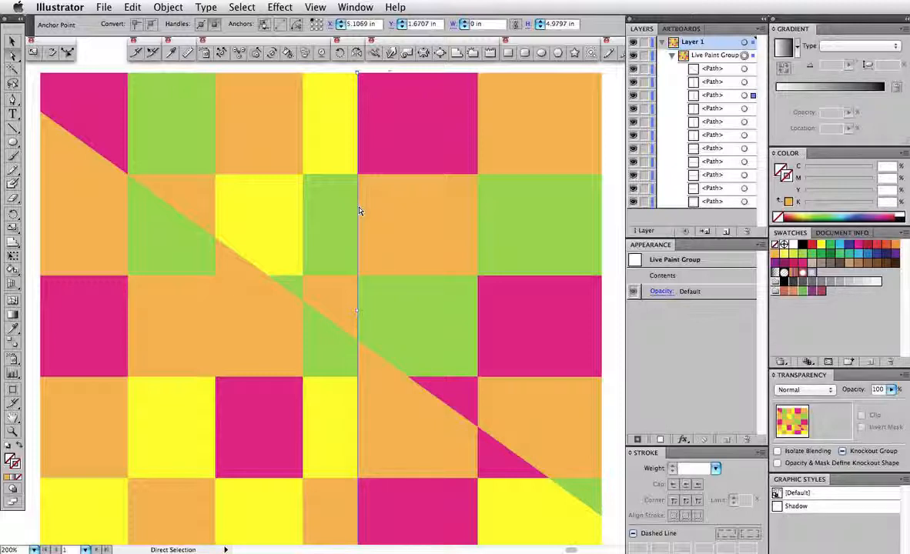
left_click_drag(358, 211, 432, 215)
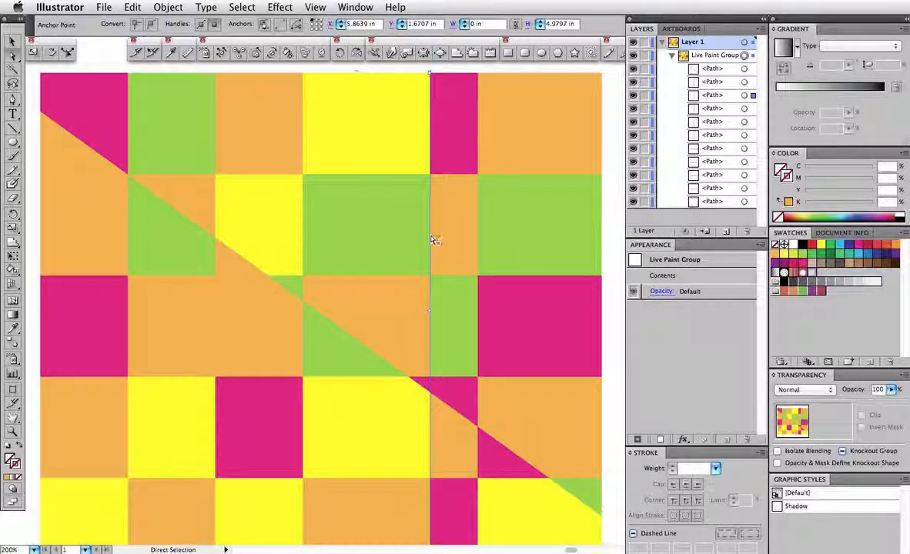
left_click_drag(430, 239, 363, 236)
Step: Slant the fourth vertical line by moving only its top anchor point to about X 6.13 in, Y 1.64 in
left_click(363, 74)
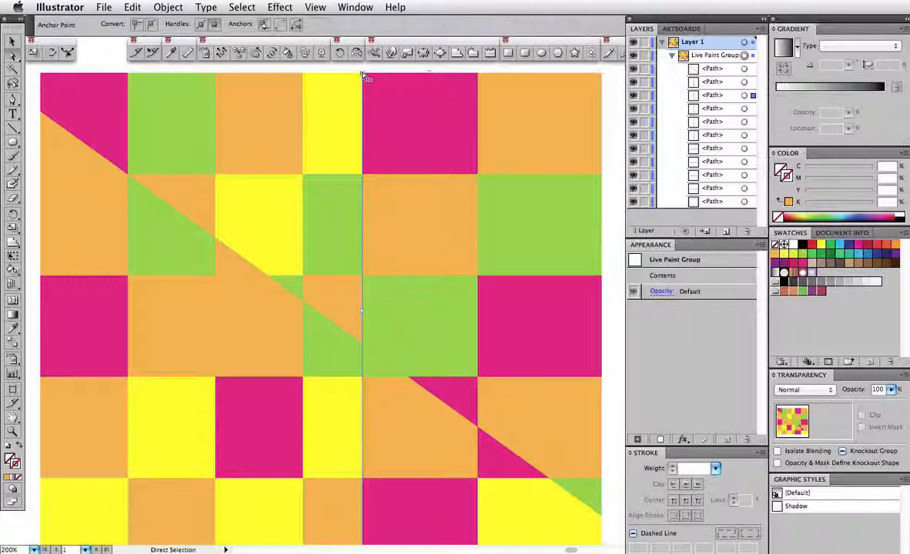
left_click_drag(363, 73, 454, 73)
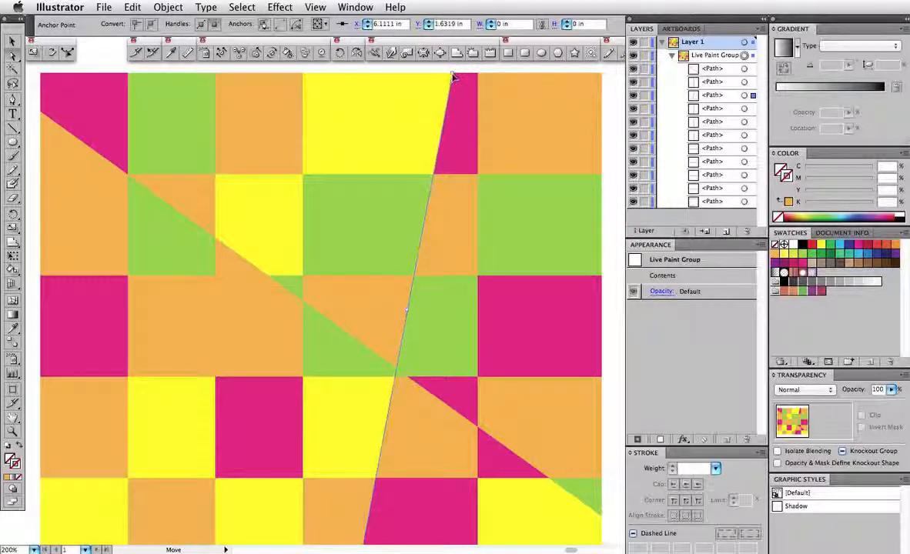
left_click_drag(454, 70, 456, 71)
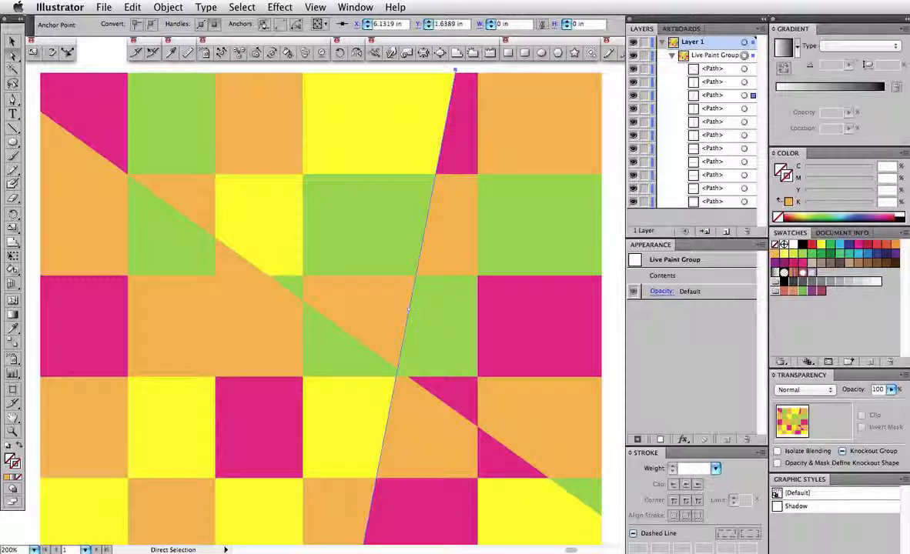
Step: Undo all moves of the fourth vertical line and its top anchor point
key("super+z")
key("super+z")
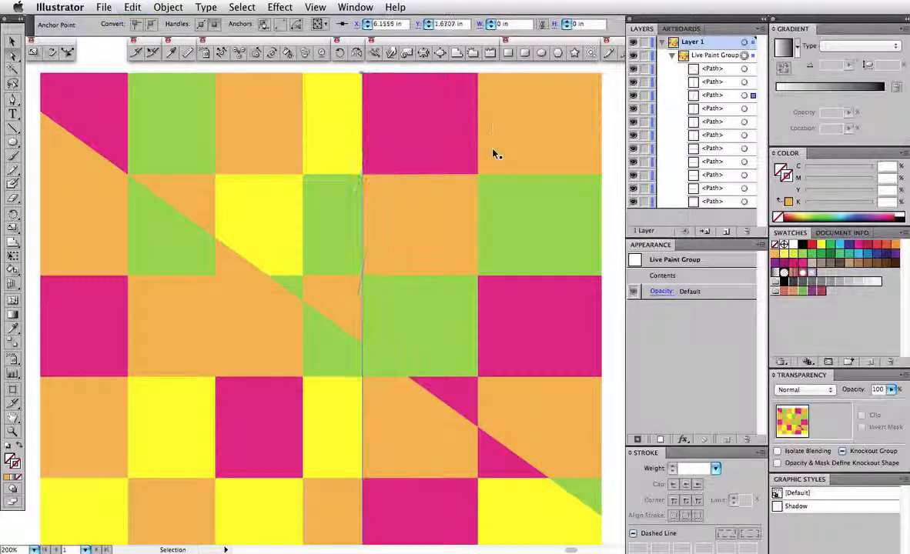
key("super+z")
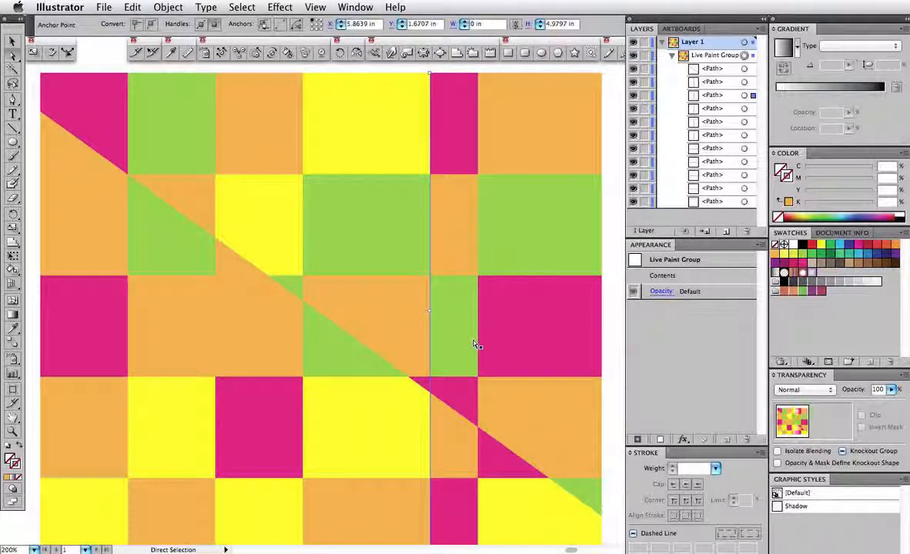
key("super+z")
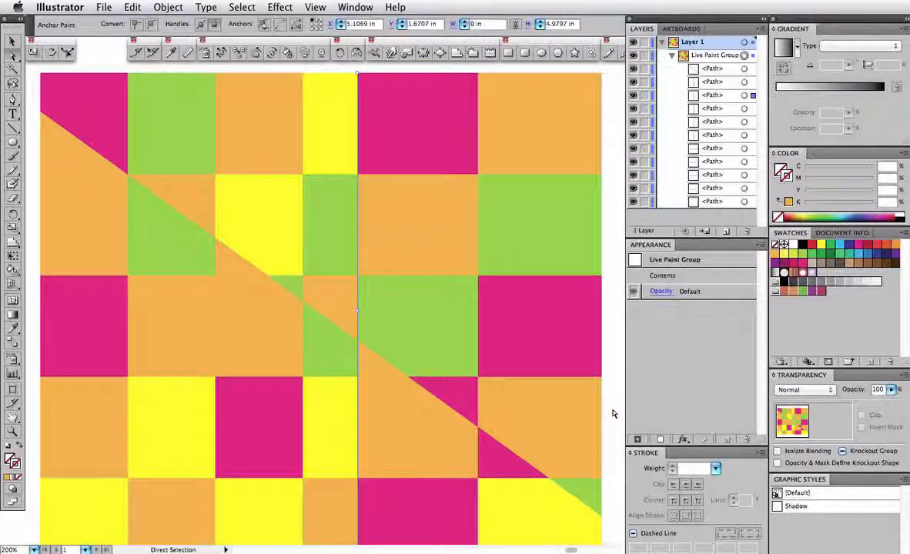
key("super+z")
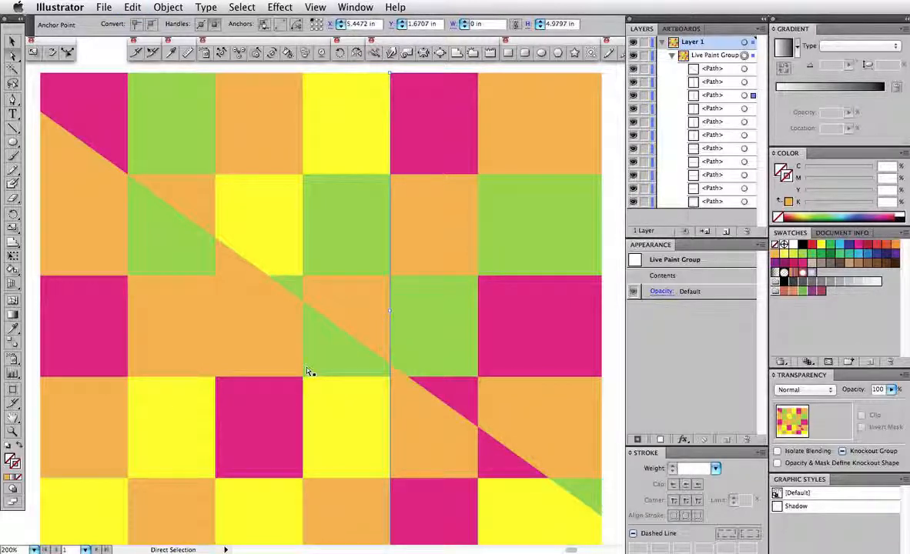
Step: Collapse the Live Paint group's path list and check the outer rectangle and first inner horizontal line by selecting each
left_click(433, 335)
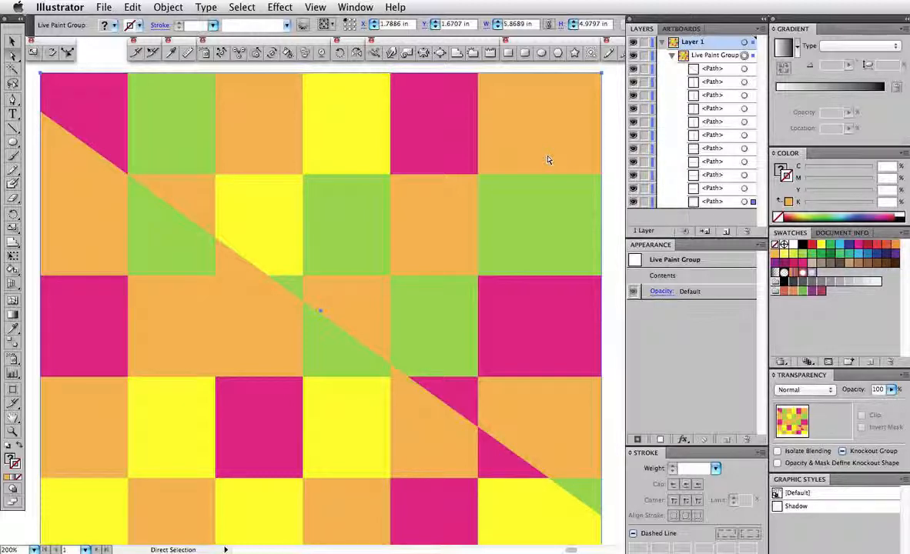
left_click(672, 57)
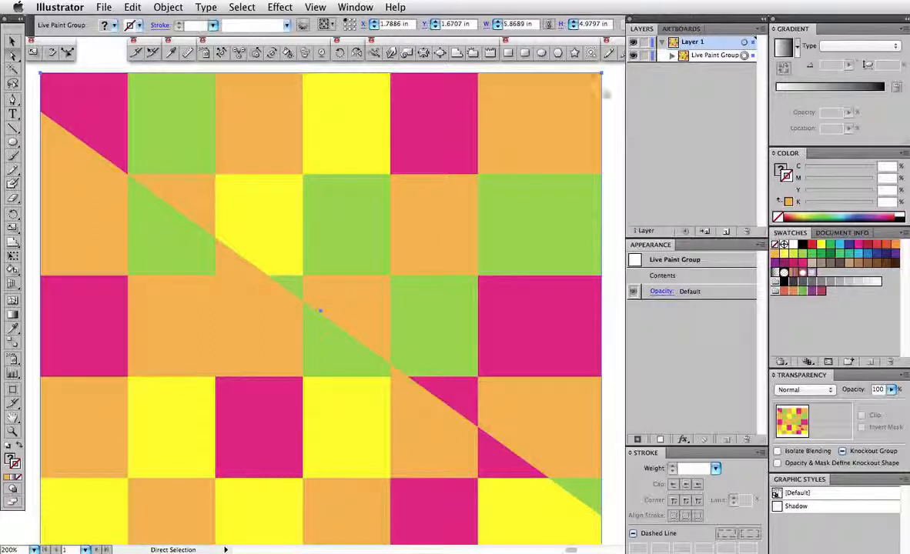
left_click(540, 175)
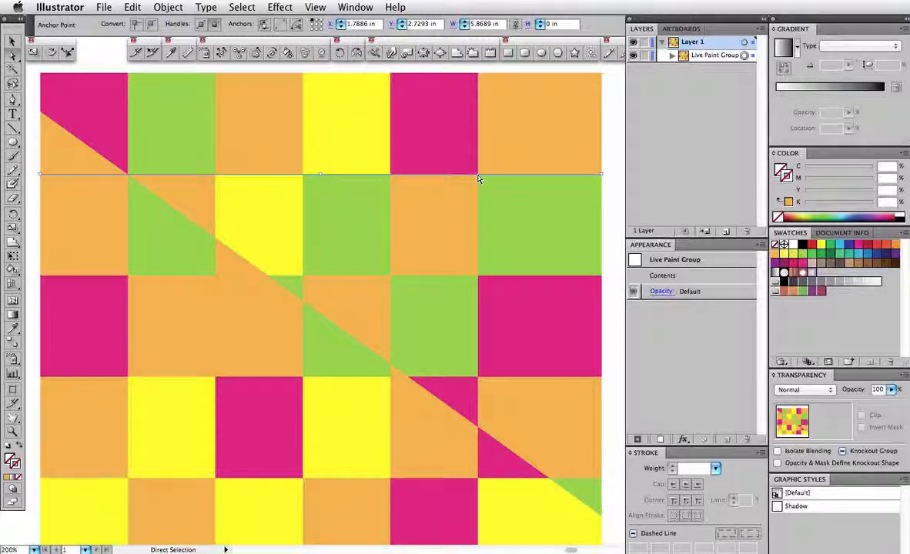
Step: Add an anchor where the fifth vertical line crosses the first horizontal line, and move its top anchor to about X 6.76 in, Y 1.63 in
left_click(478, 95)
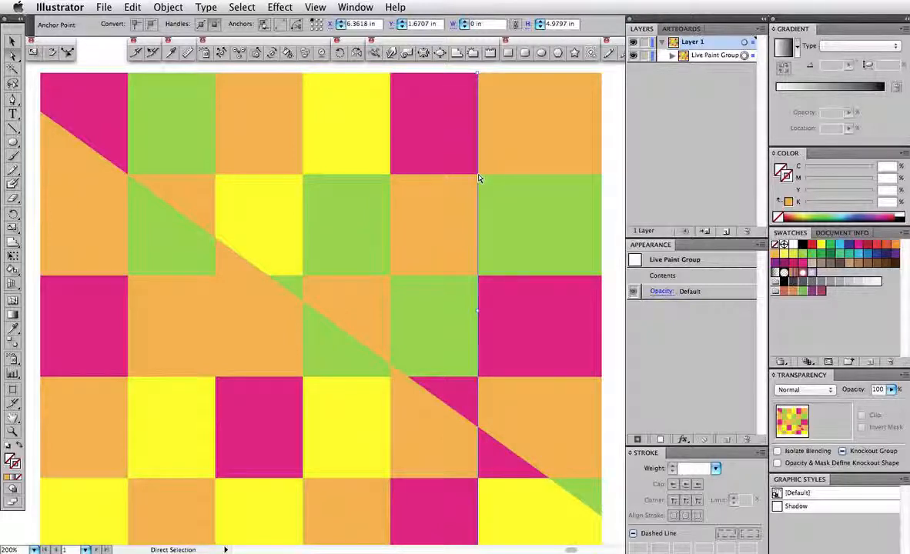
key("plus")
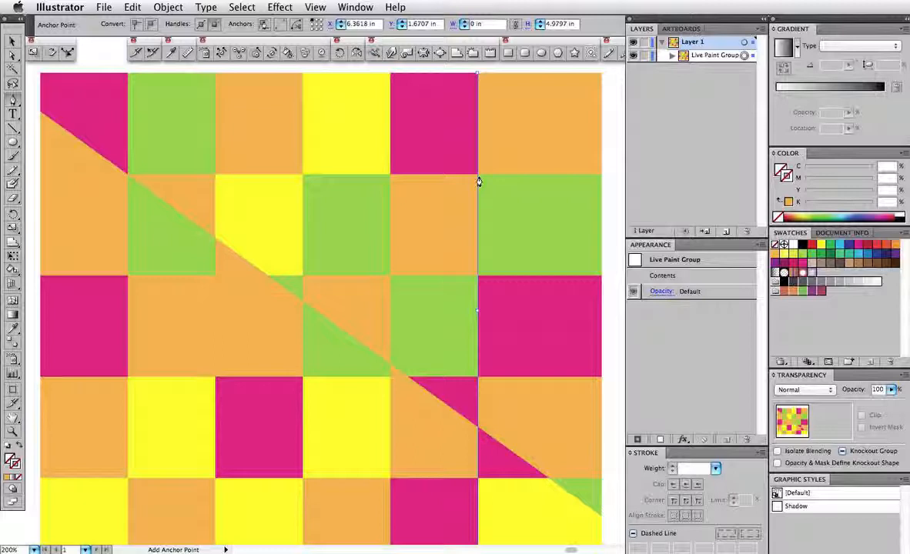
left_click(478, 177)
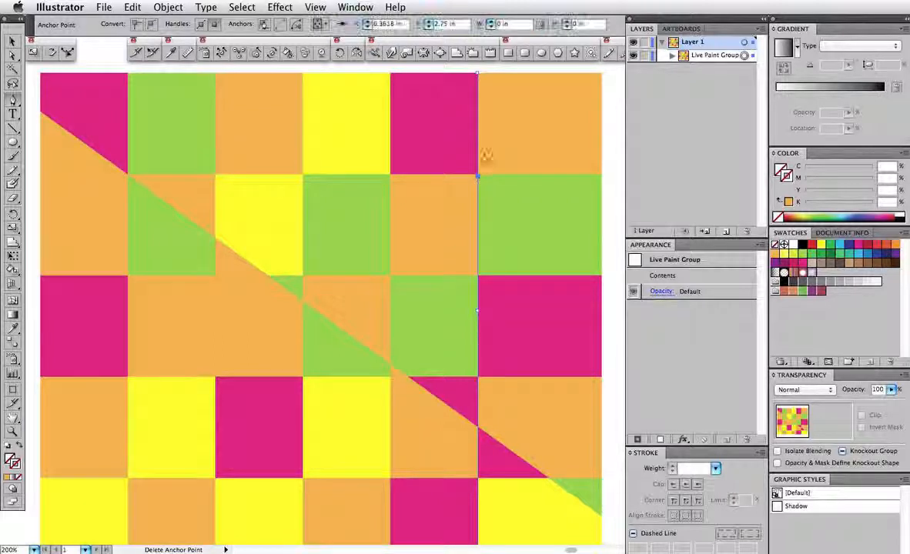
key("a")
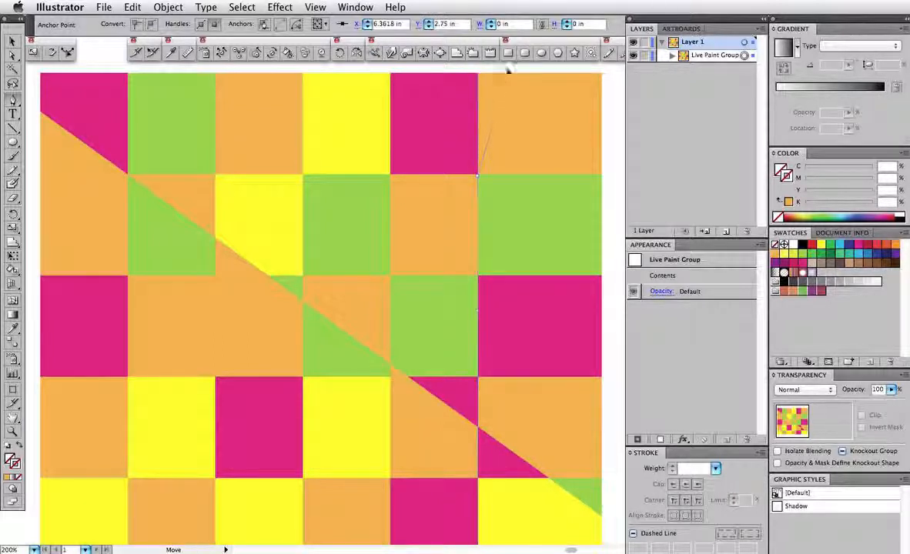
left_click_drag(478, 74, 515, 69)
key("p")
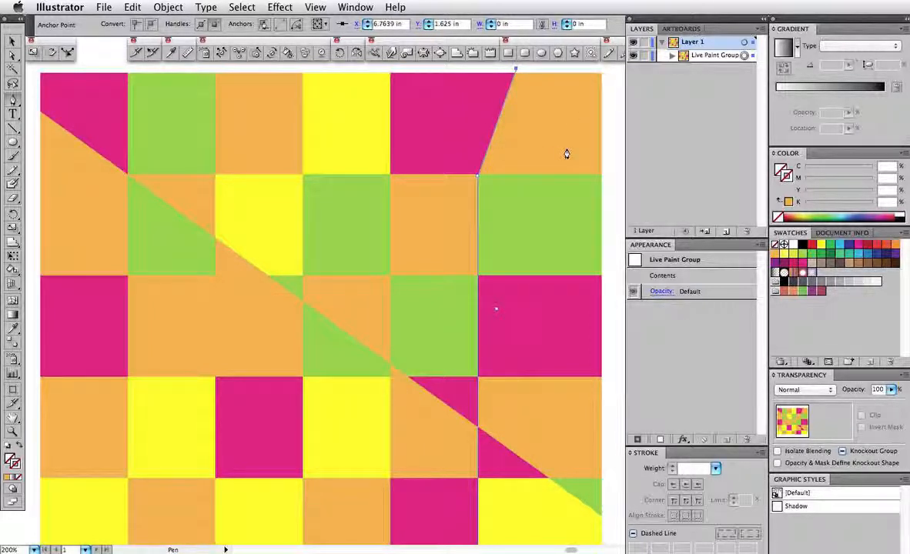
Step: Undo the top anchor move and the added anchor point on the fifth vertical line
key("a")
key("p")
key("super+z")
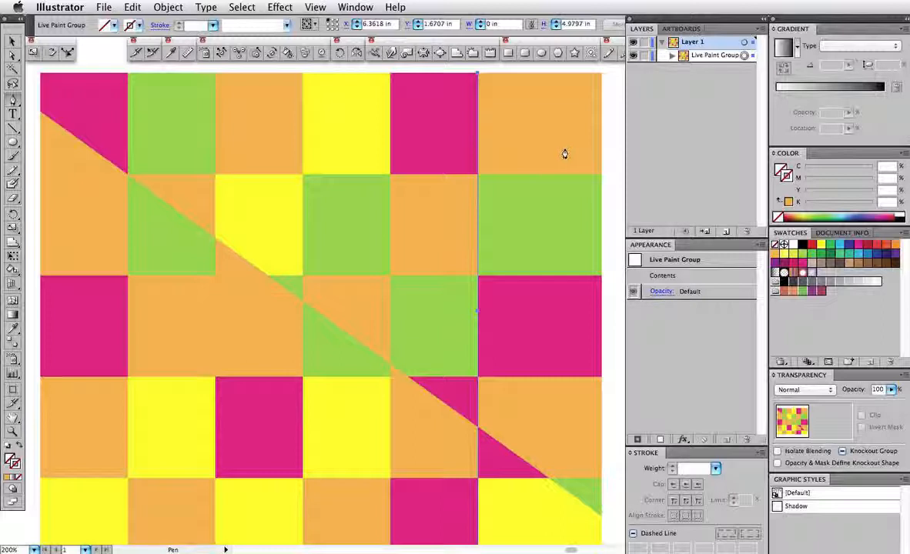
key("alt")
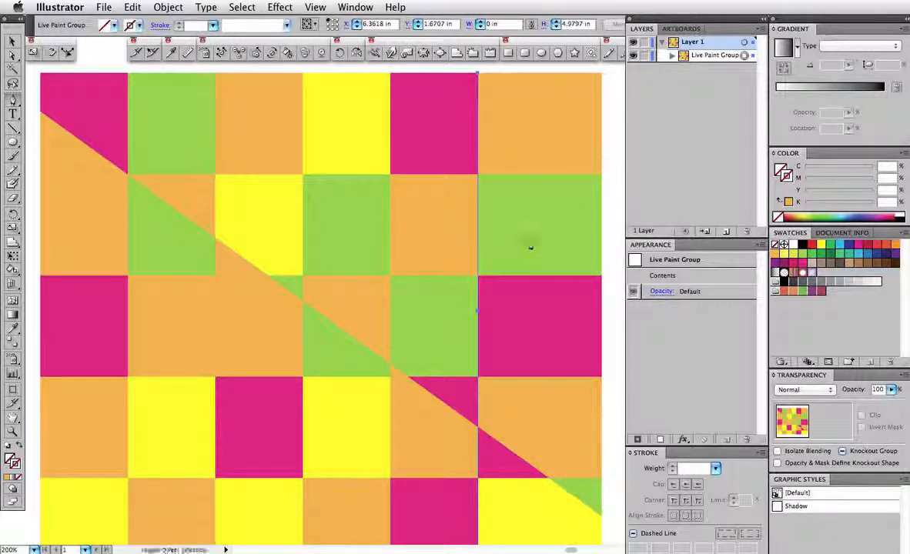
key("super")
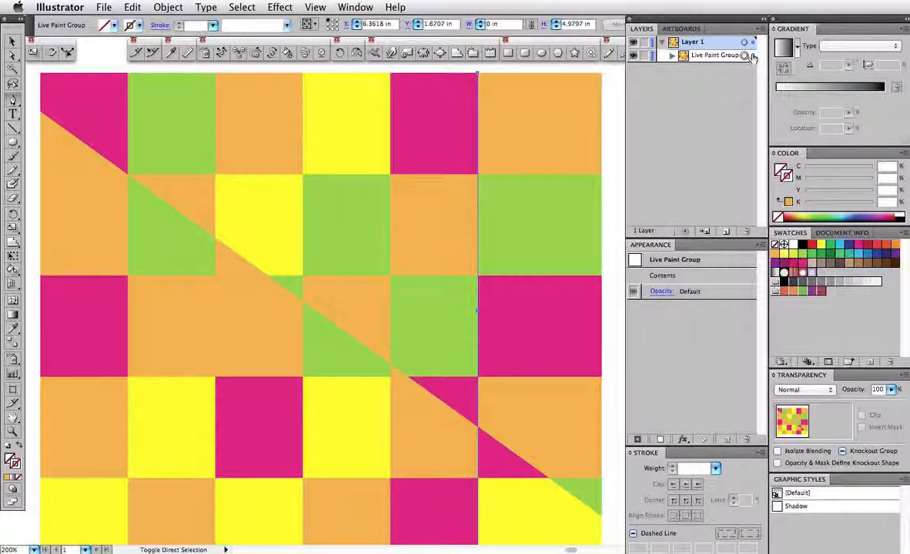
Step: Select all artwork, expand the Live Paint group into separate filled shapes, and switch to direct selection
key("super+a")
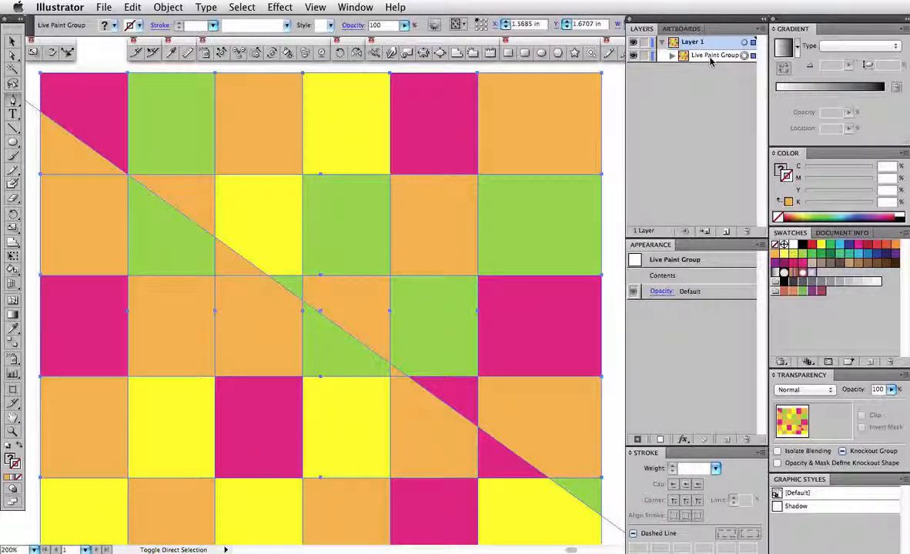
left_click(162, 7)
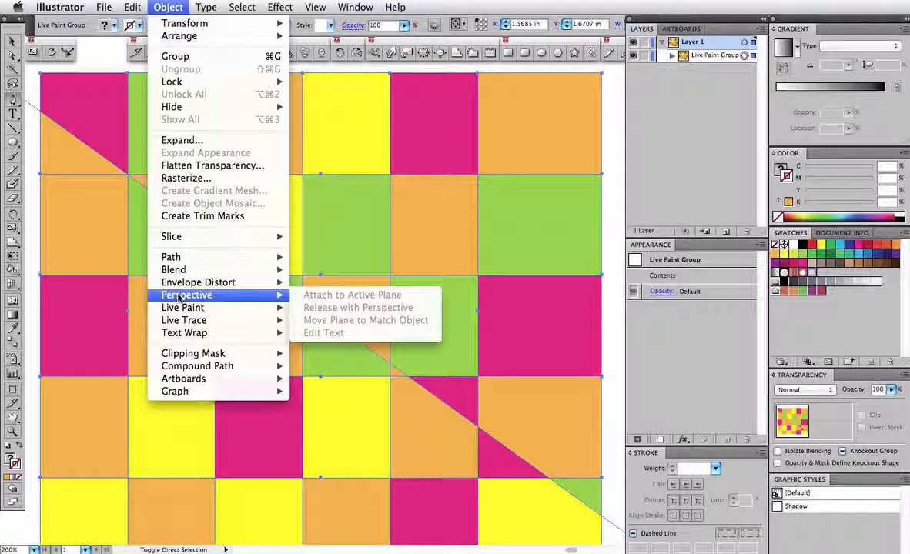
mouse_move(181, 308)
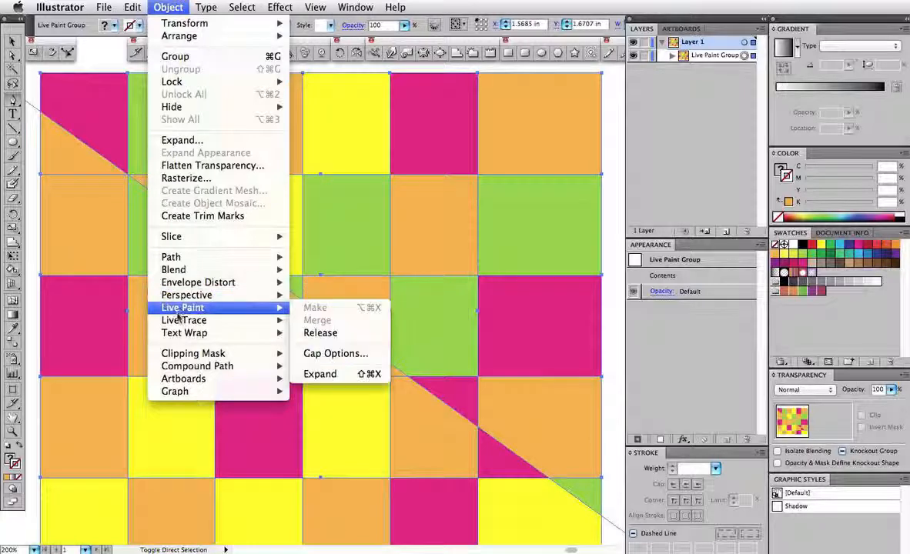
left_click(338, 377)
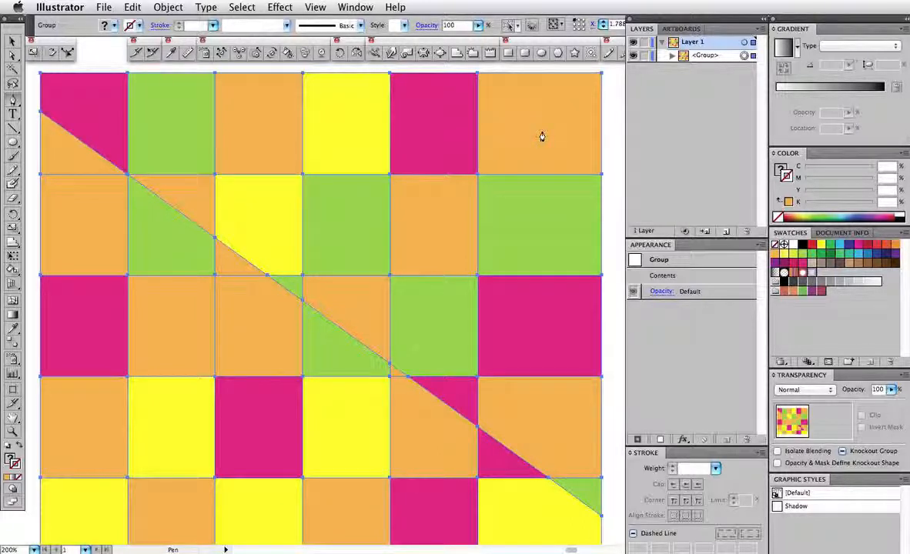
key("a")
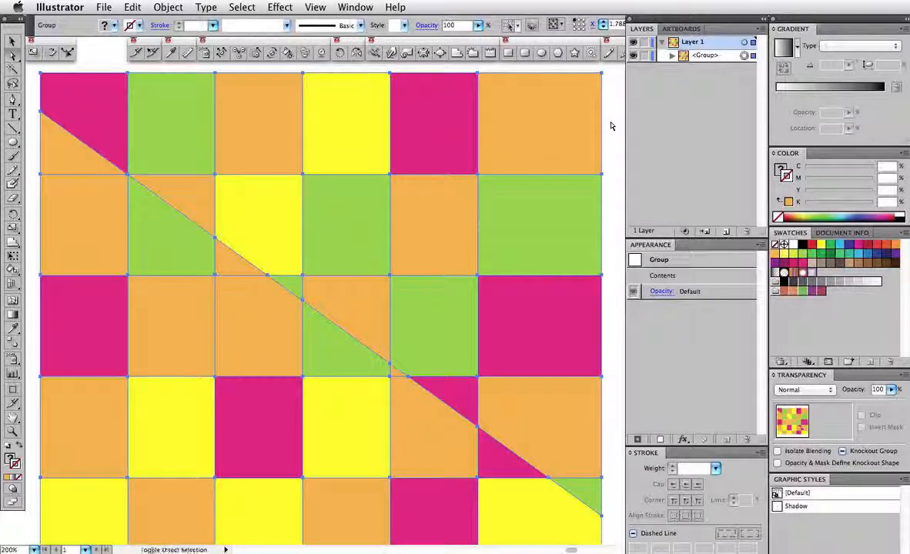
Step: Select the orange rectangle in the upper-right corner together with all shapes that have similar attributes
key("super+shift+a")
left_click(549, 127)
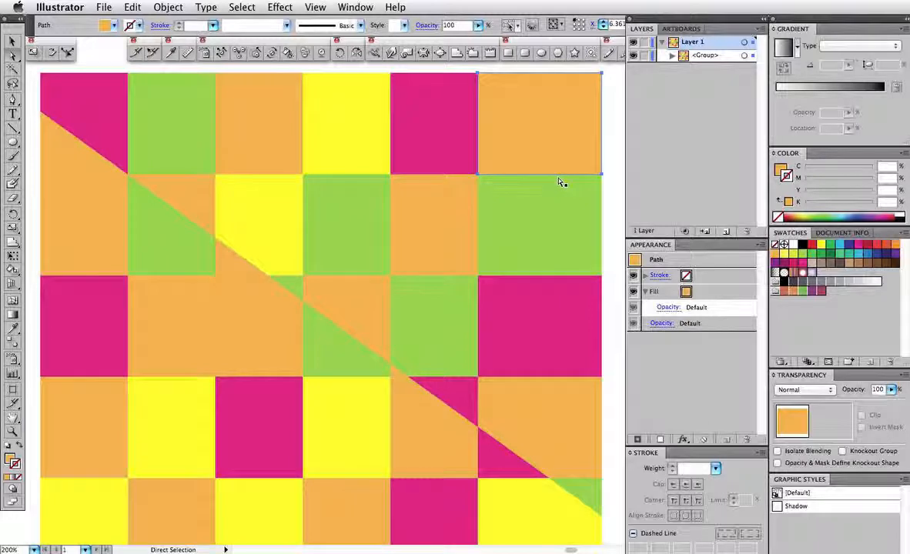
left_click(517, 27)
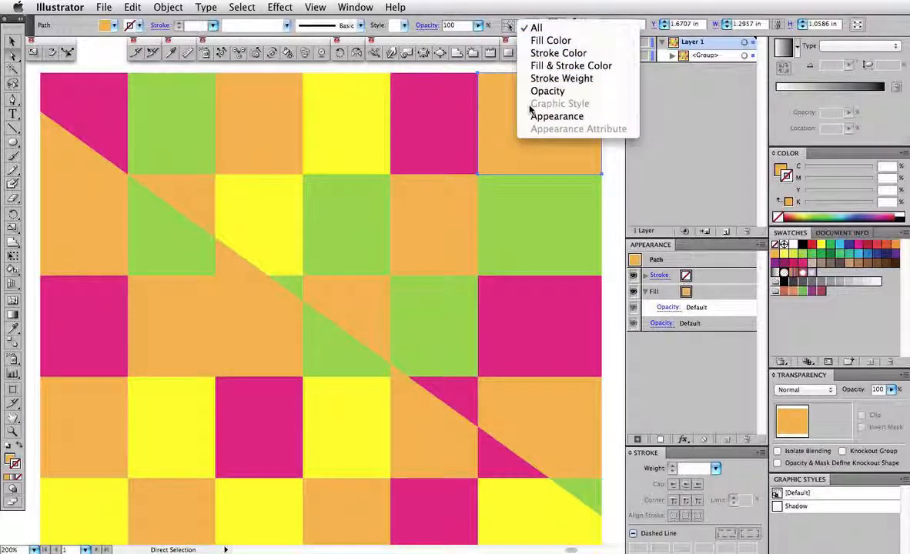
left_click(508, 27)
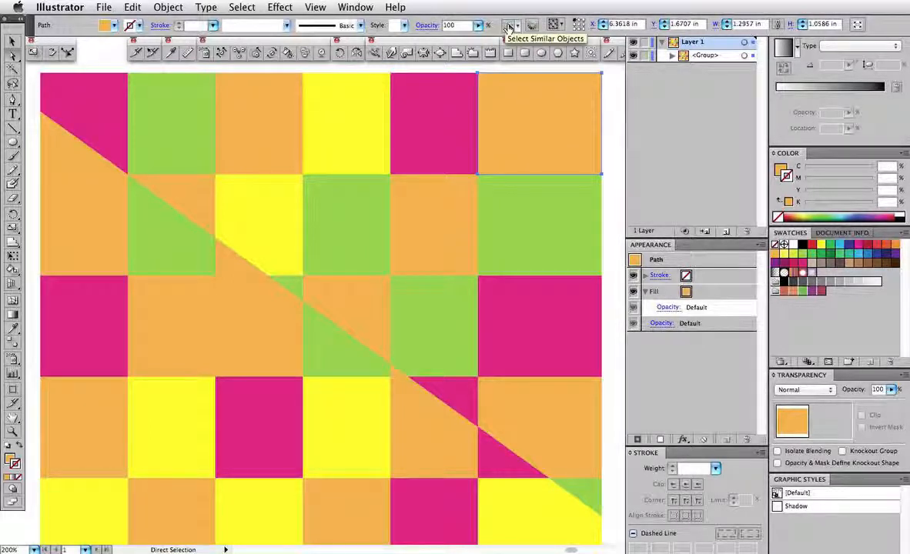
left_click(507, 27)
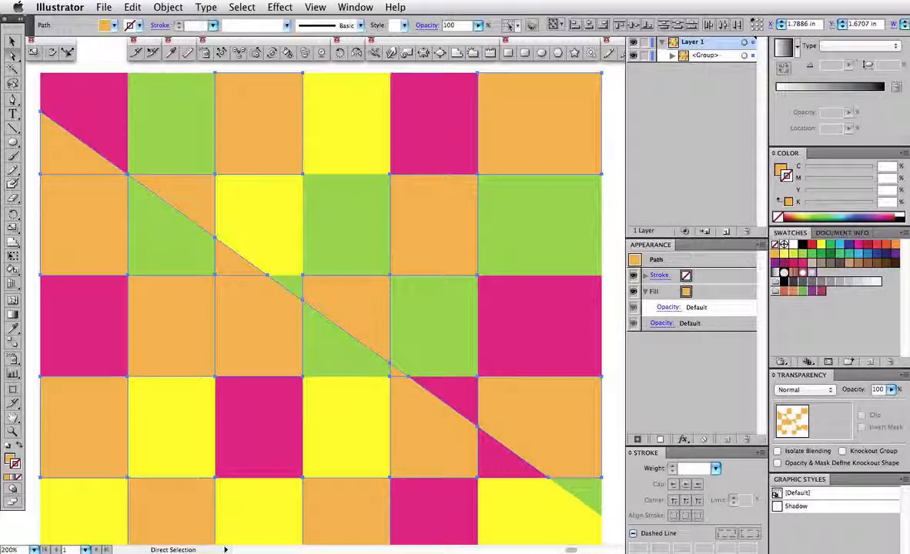
Step: Start Transform Each on the selected orange shapes, set the rotation to 4°, and try another reference point before restoring the center
left_click(169, 8)
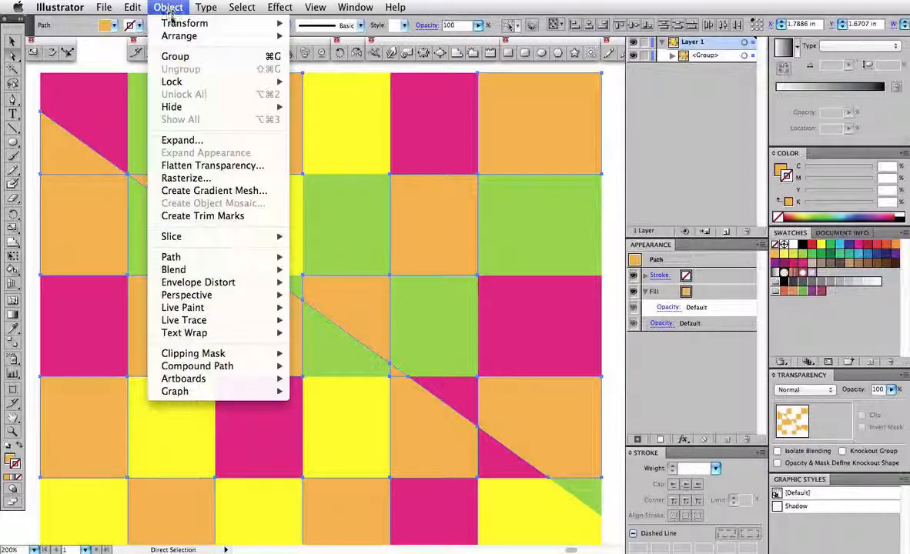
mouse_move(174, 23)
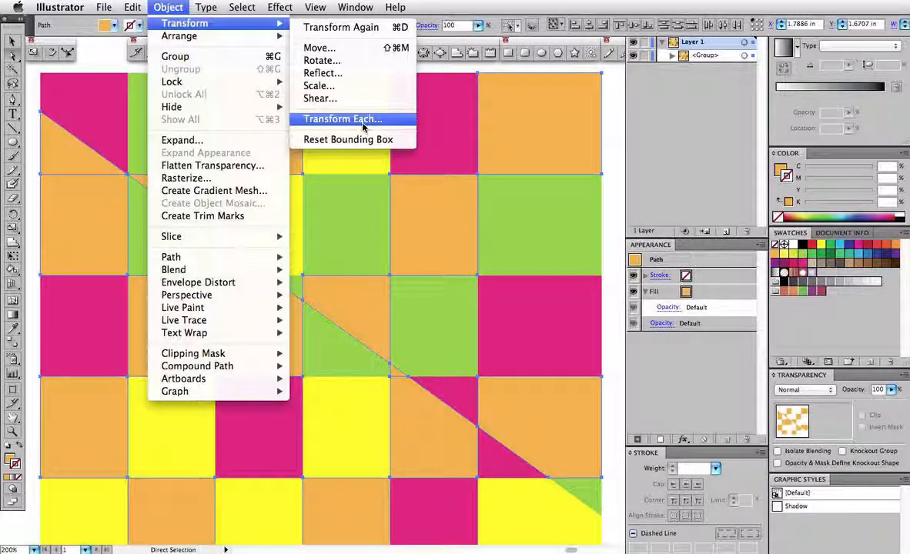
left_click(338, 119)
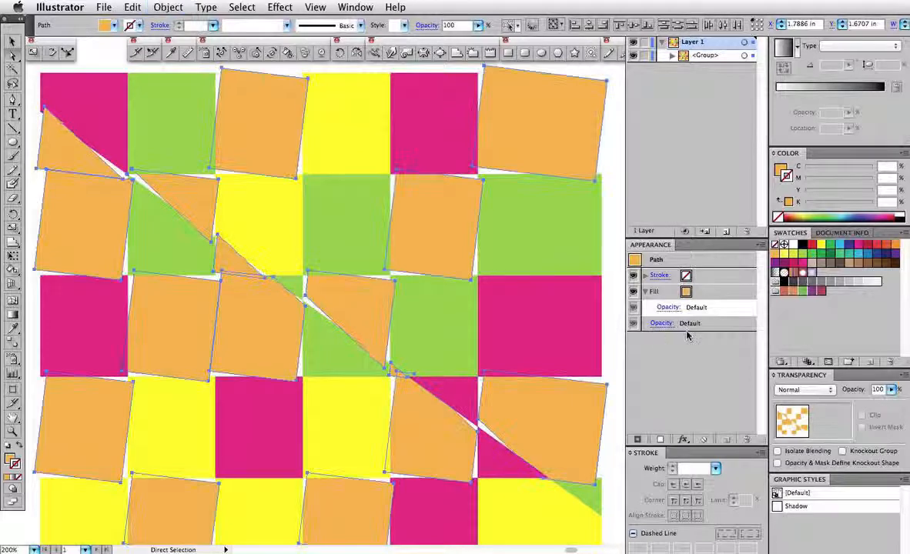
left_click_drag(721, 258, 727, 169)
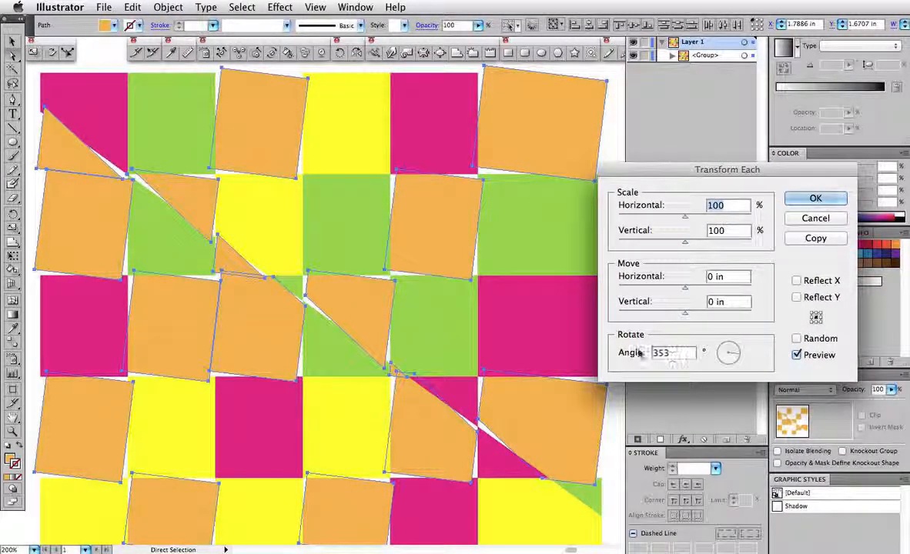
left_click_drag(720, 345, 737, 354)
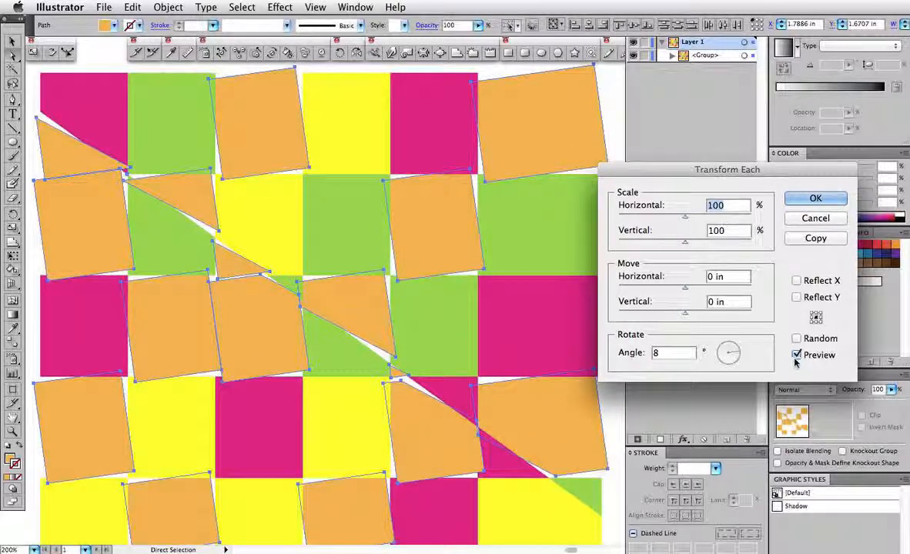
left_click_drag(738, 353, 739, 353)
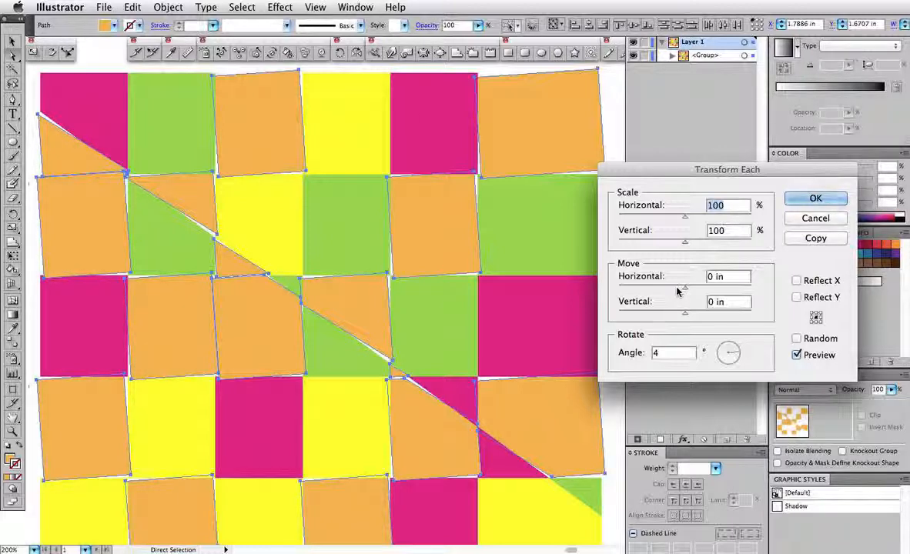
left_click(819, 316)
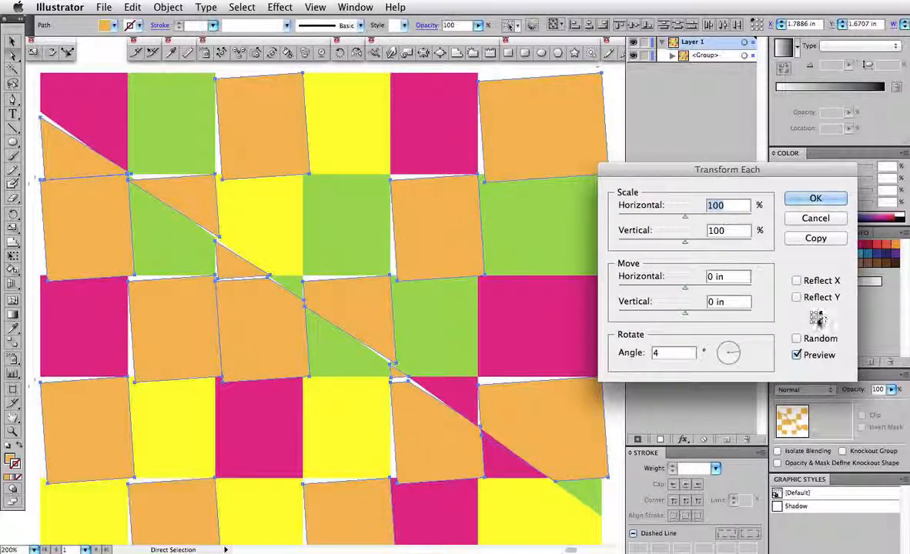
left_click(819, 315)
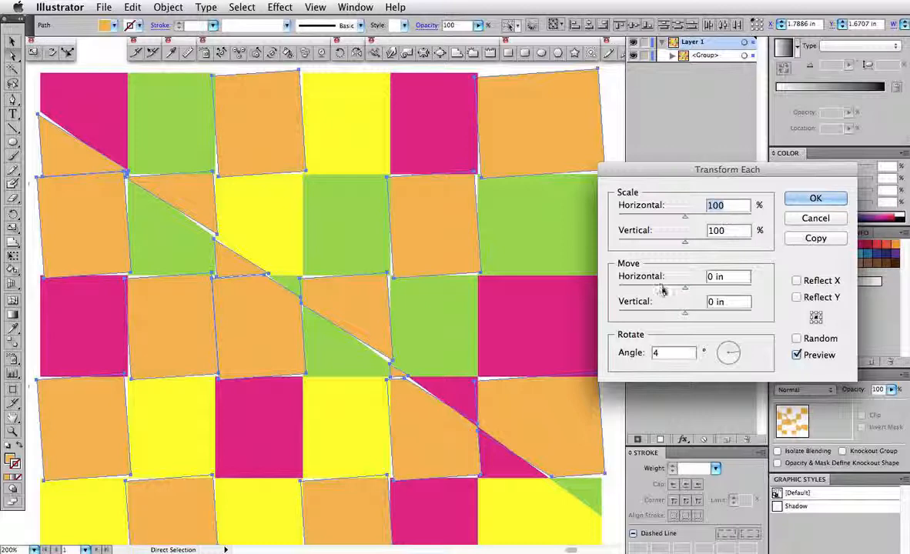
Step: Apply Transform Each with 101% horizontal and 98% vertical scale, a 0.0139 in horizontal move, and an 11° rotation
left_click_drag(684, 295, 686, 262)
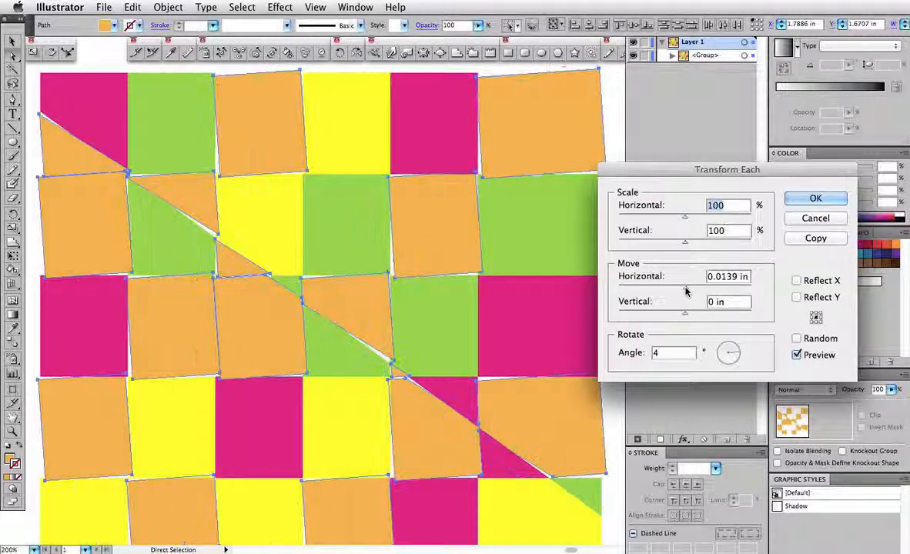
mouse_move(686, 218)
left_mouse_down()
mouse_move(678, 216)
mouse_move(678, 244)
mouse_move(686, 217)
left_mouse_up()
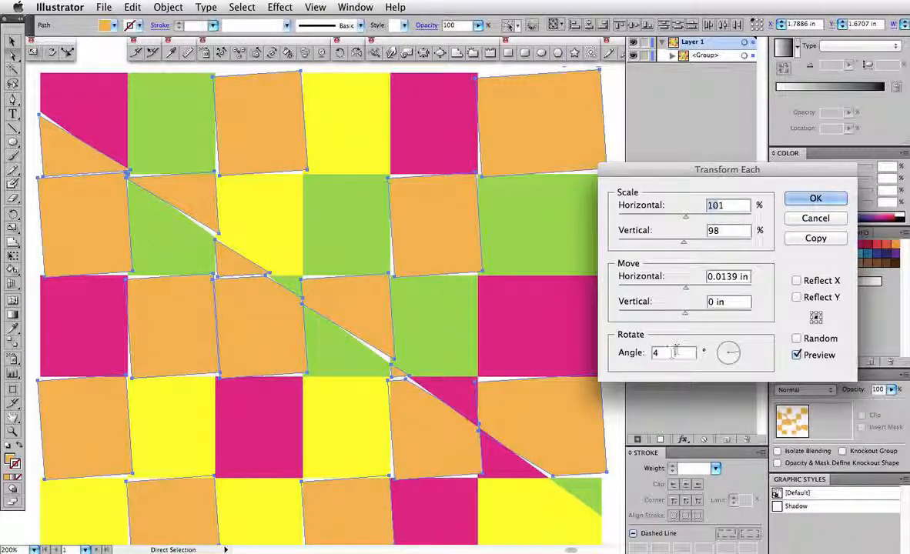
left_click_drag(668, 353, 648, 351)
type("11")
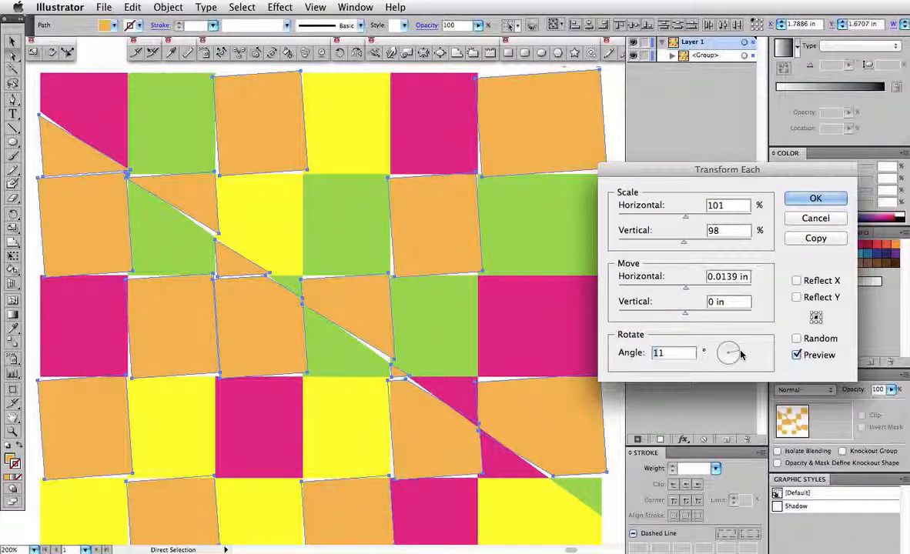
left_click(817, 199)
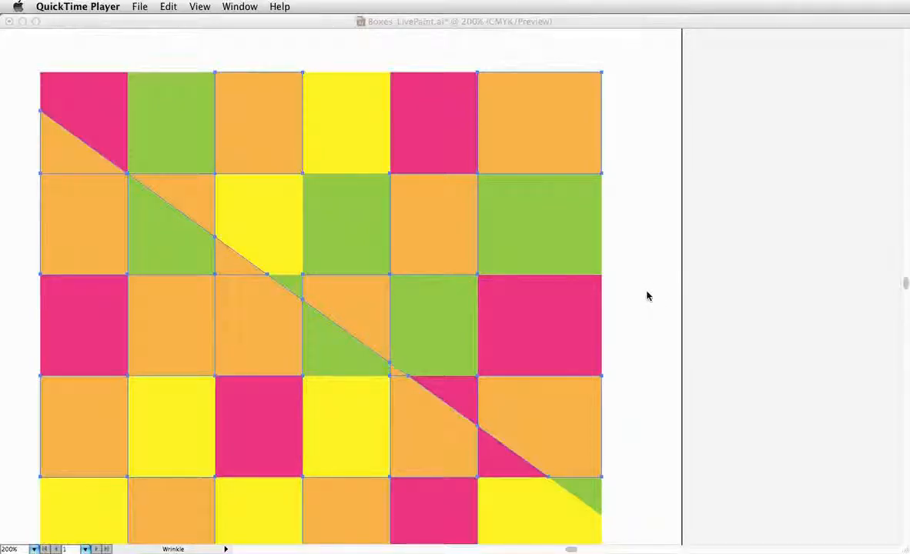
Step: Return to Illustrator, collapse the fill's appearance entry, and deselect all artwork
left_click(647, 294)
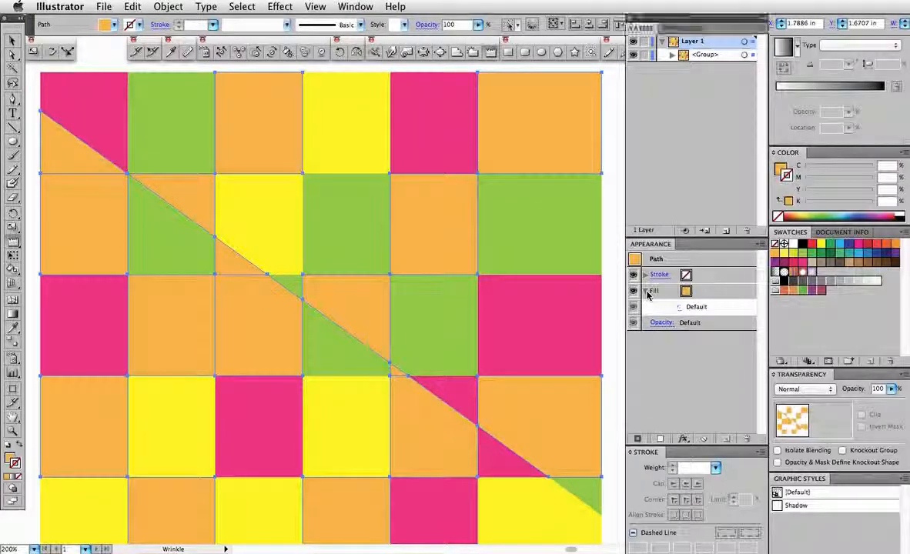
left_click(647, 293)
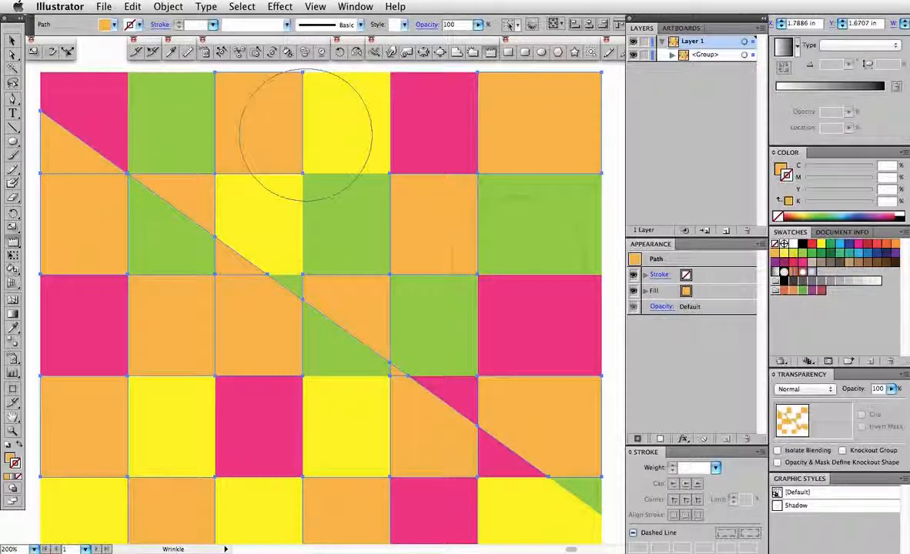
key("super+shift+a")
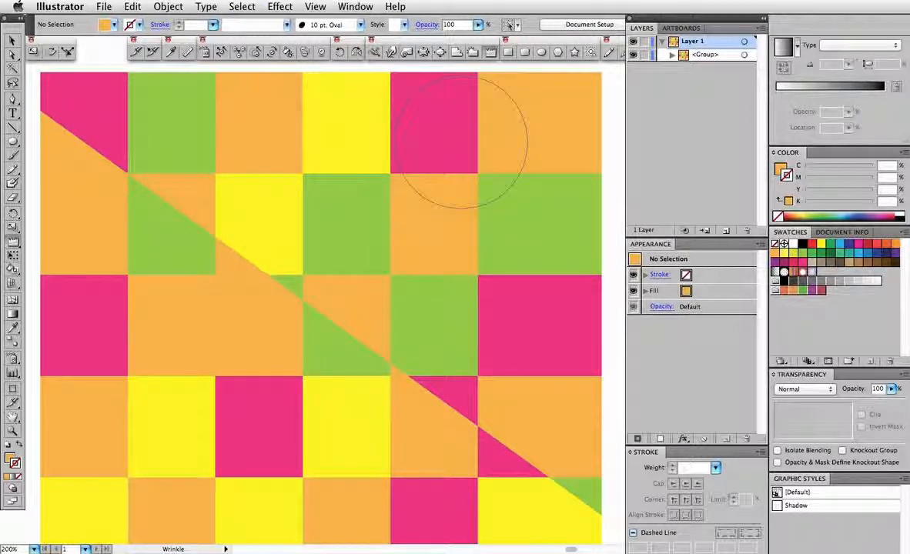
Step: Group the six rectangles in the first two rows of the fourth to sixth columns
key("a")
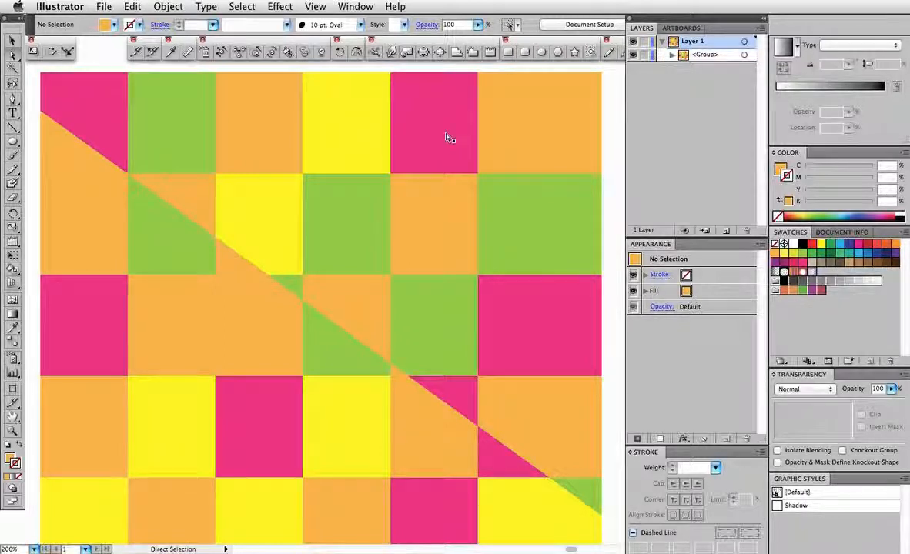
left_click(454, 143)
left_click(531, 158, "shift")
left_click(540, 227, "shift")
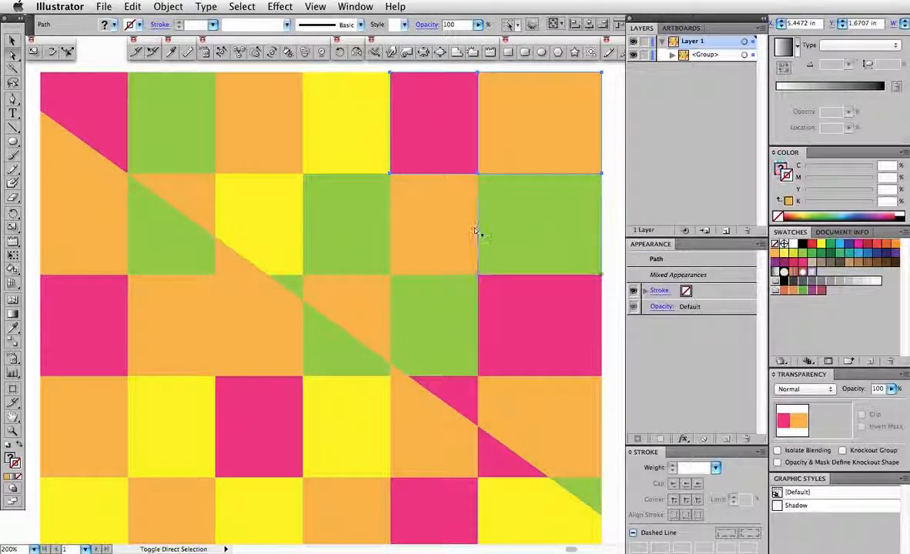
left_click(431, 223, "shift")
left_click(361, 227, "shift")
left_click(355, 135, "shift")
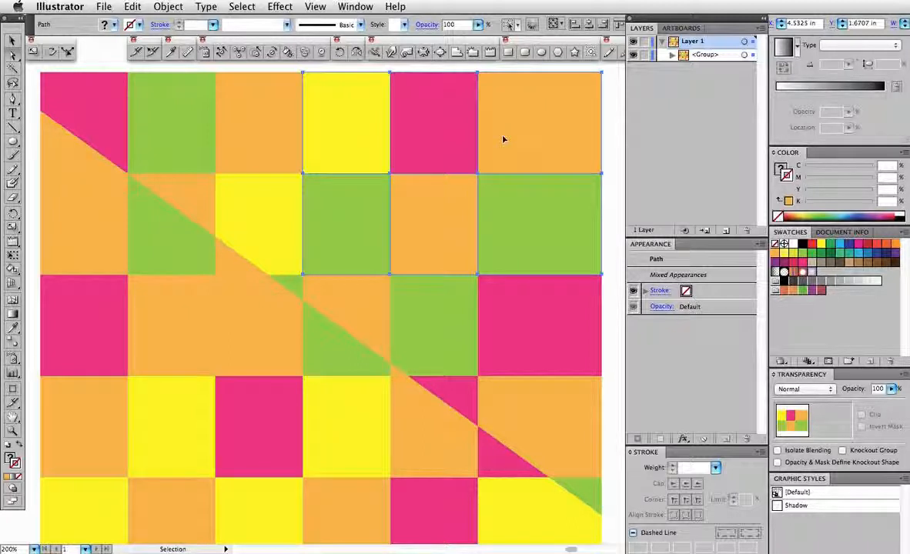
key("v")
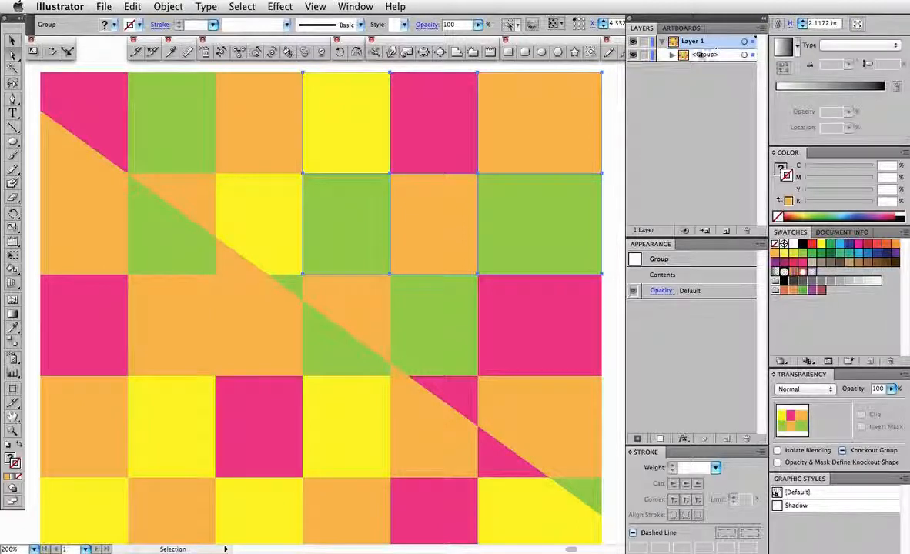
Step: Show the main group's contents in an enlarged layer list, and group the nine shapes in rows three to five of the first three columns
left_click(672, 55)
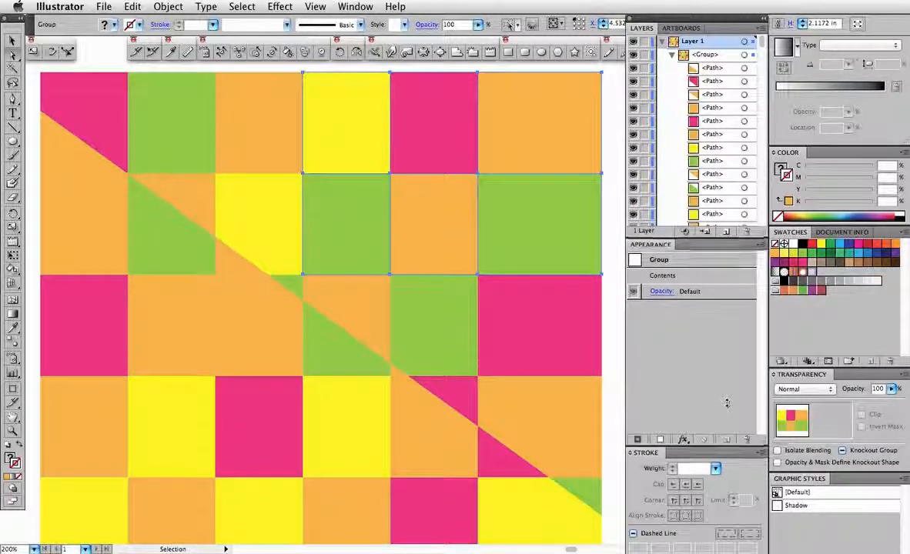
left_click_drag(726, 237, 726, 400)
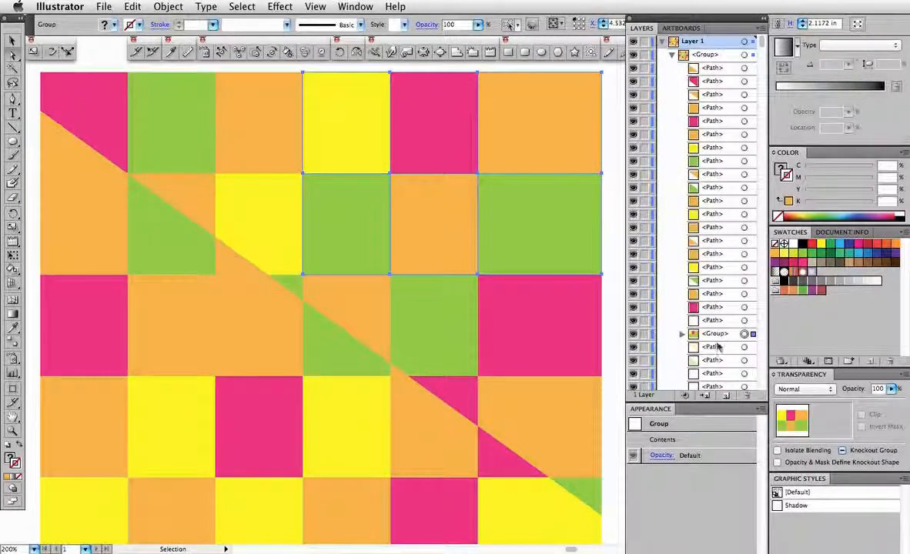
key("a")
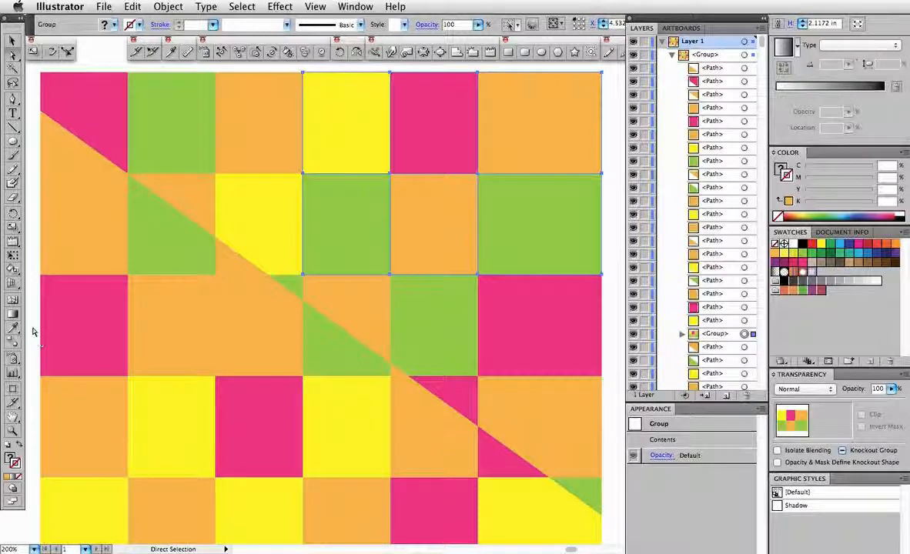
left_click_drag(32, 327, 271, 510)
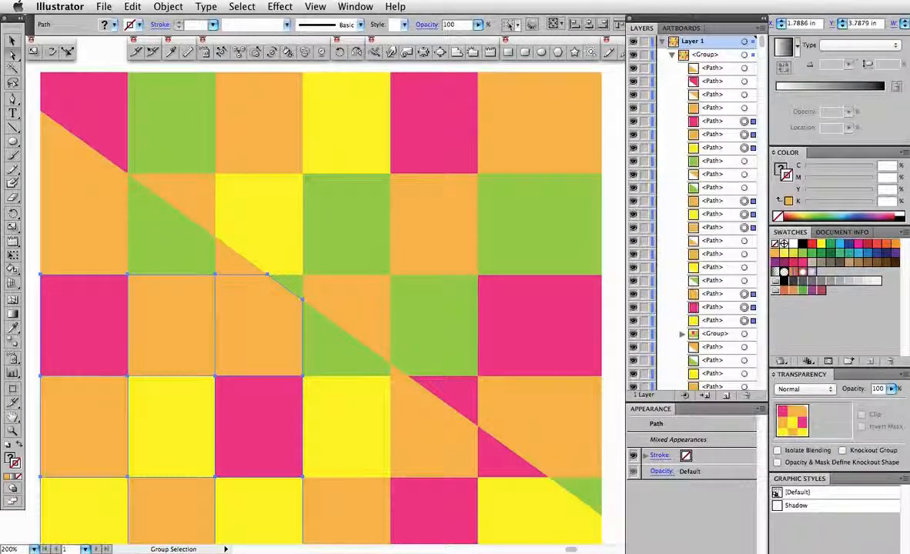
key("super+g")
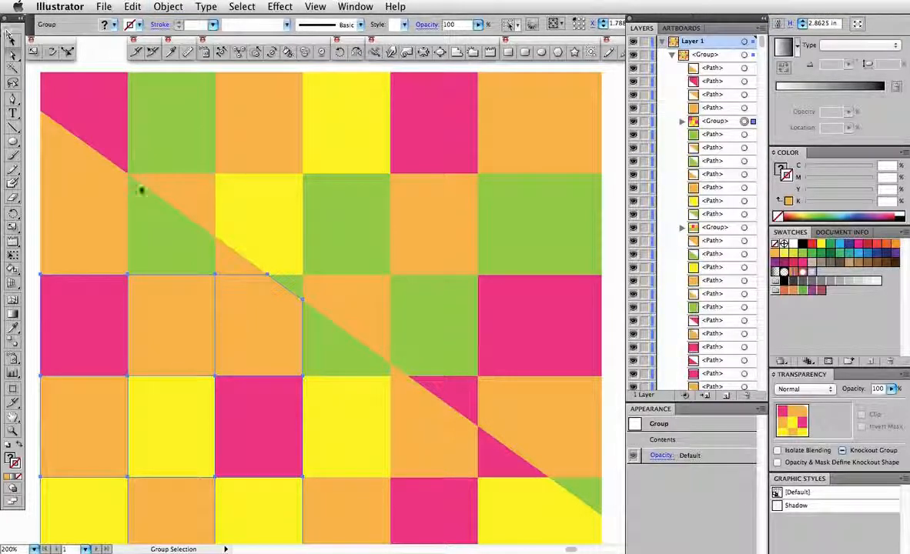
Step: Group all shapes in the first two rows of the first three columns
left_click(32, 73)
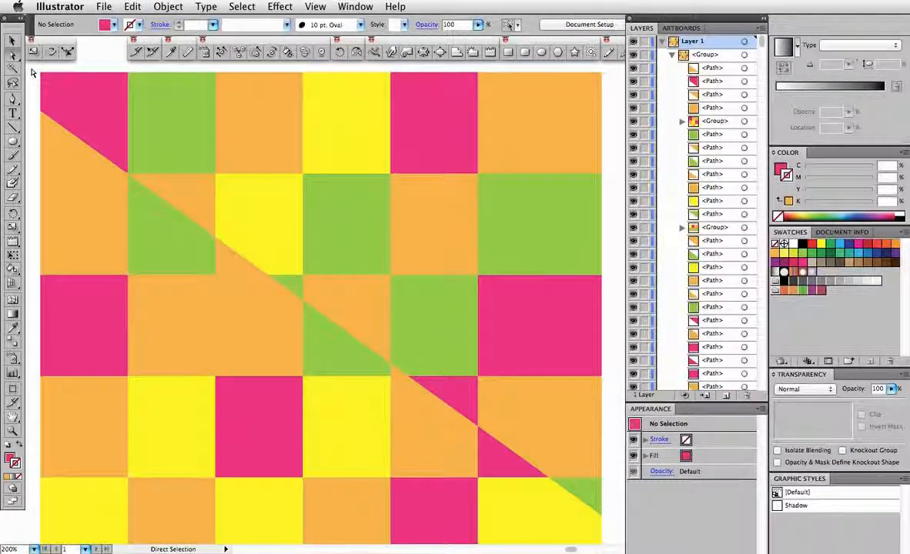
left_click_drag(31, 70, 290, 264)
key("super+g")
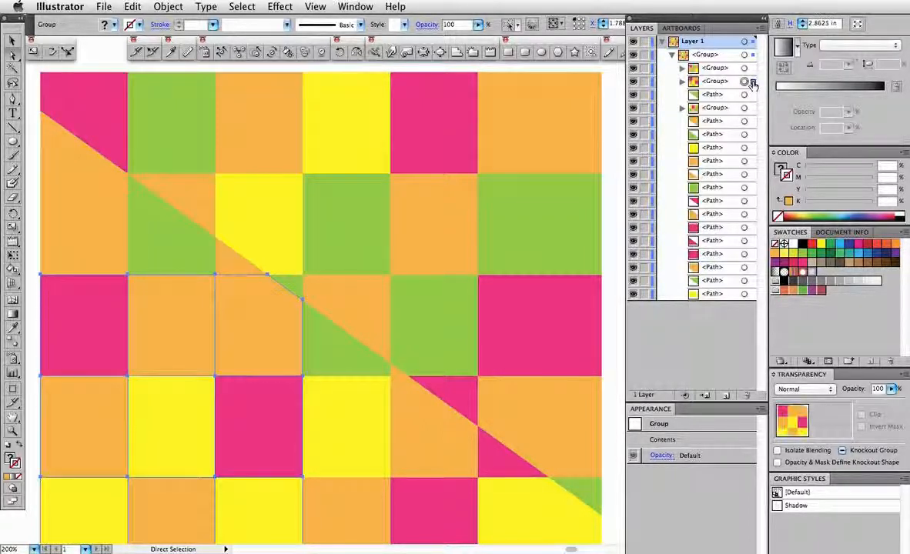
Step: Select the three nested groups and repeat the last transformation on them with Transform Again
left_click(747, 81, "shift")
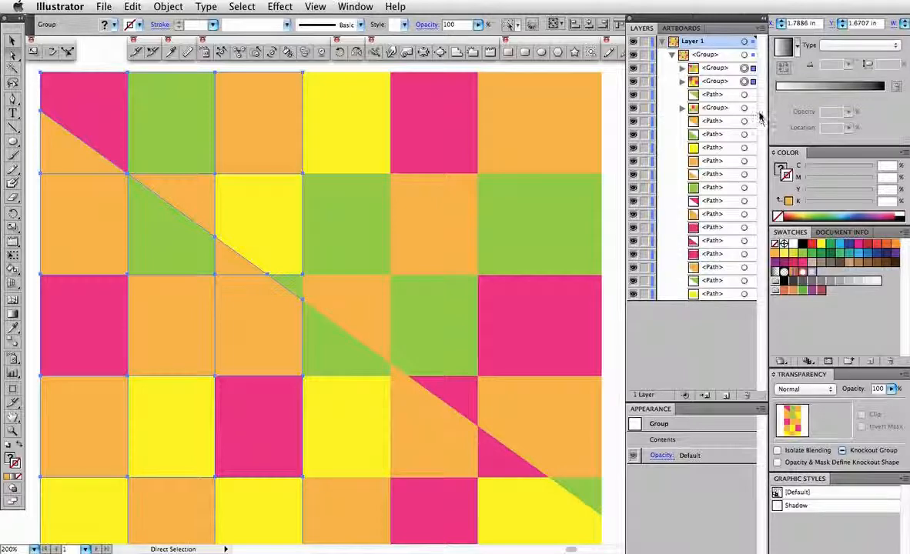
left_click(743, 108)
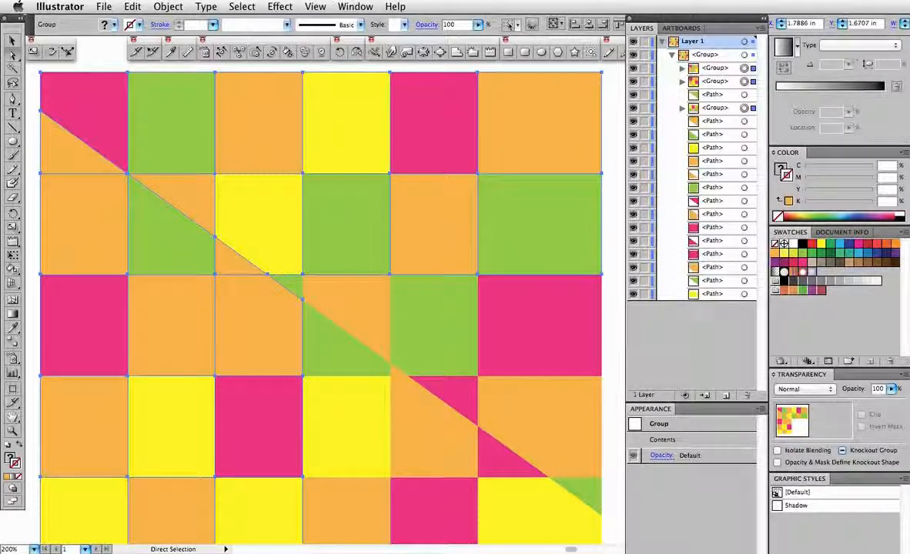
left_click(168, 6)
mouse_move(175, 24)
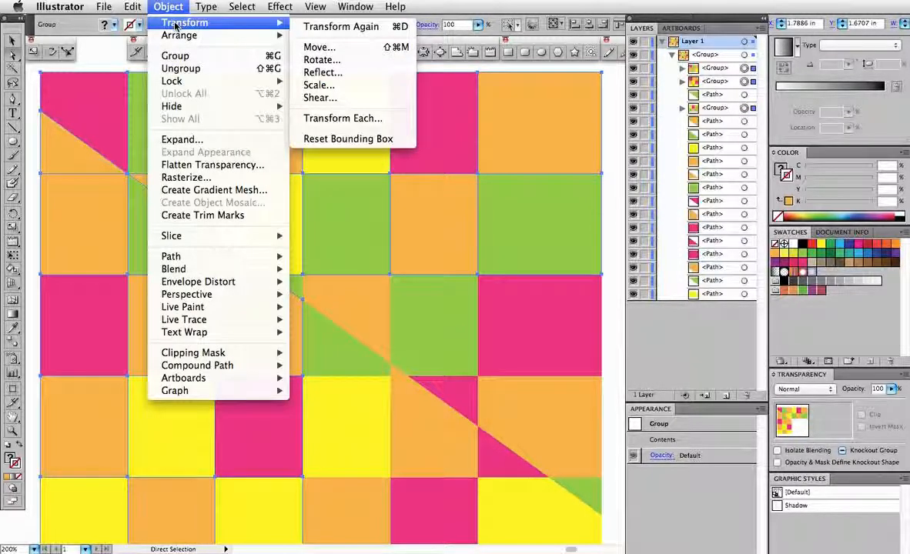
left_click(335, 27)
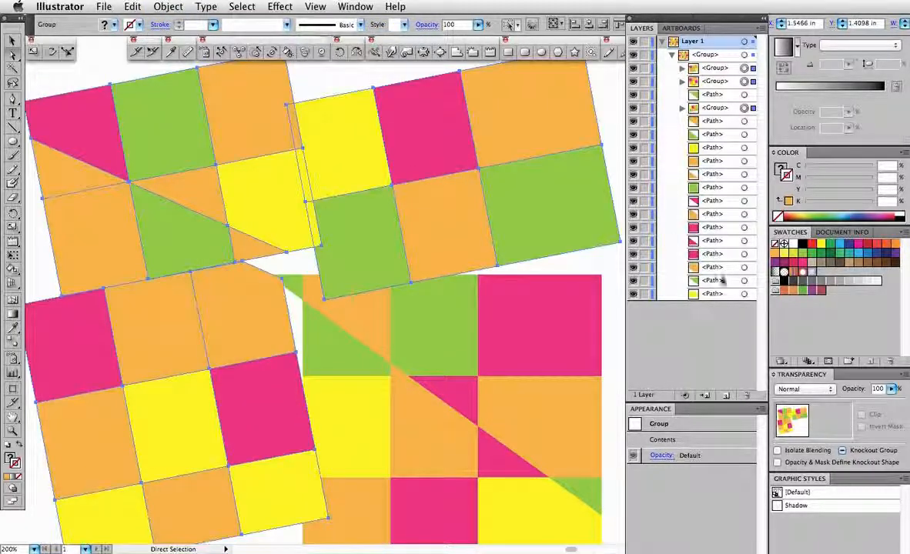